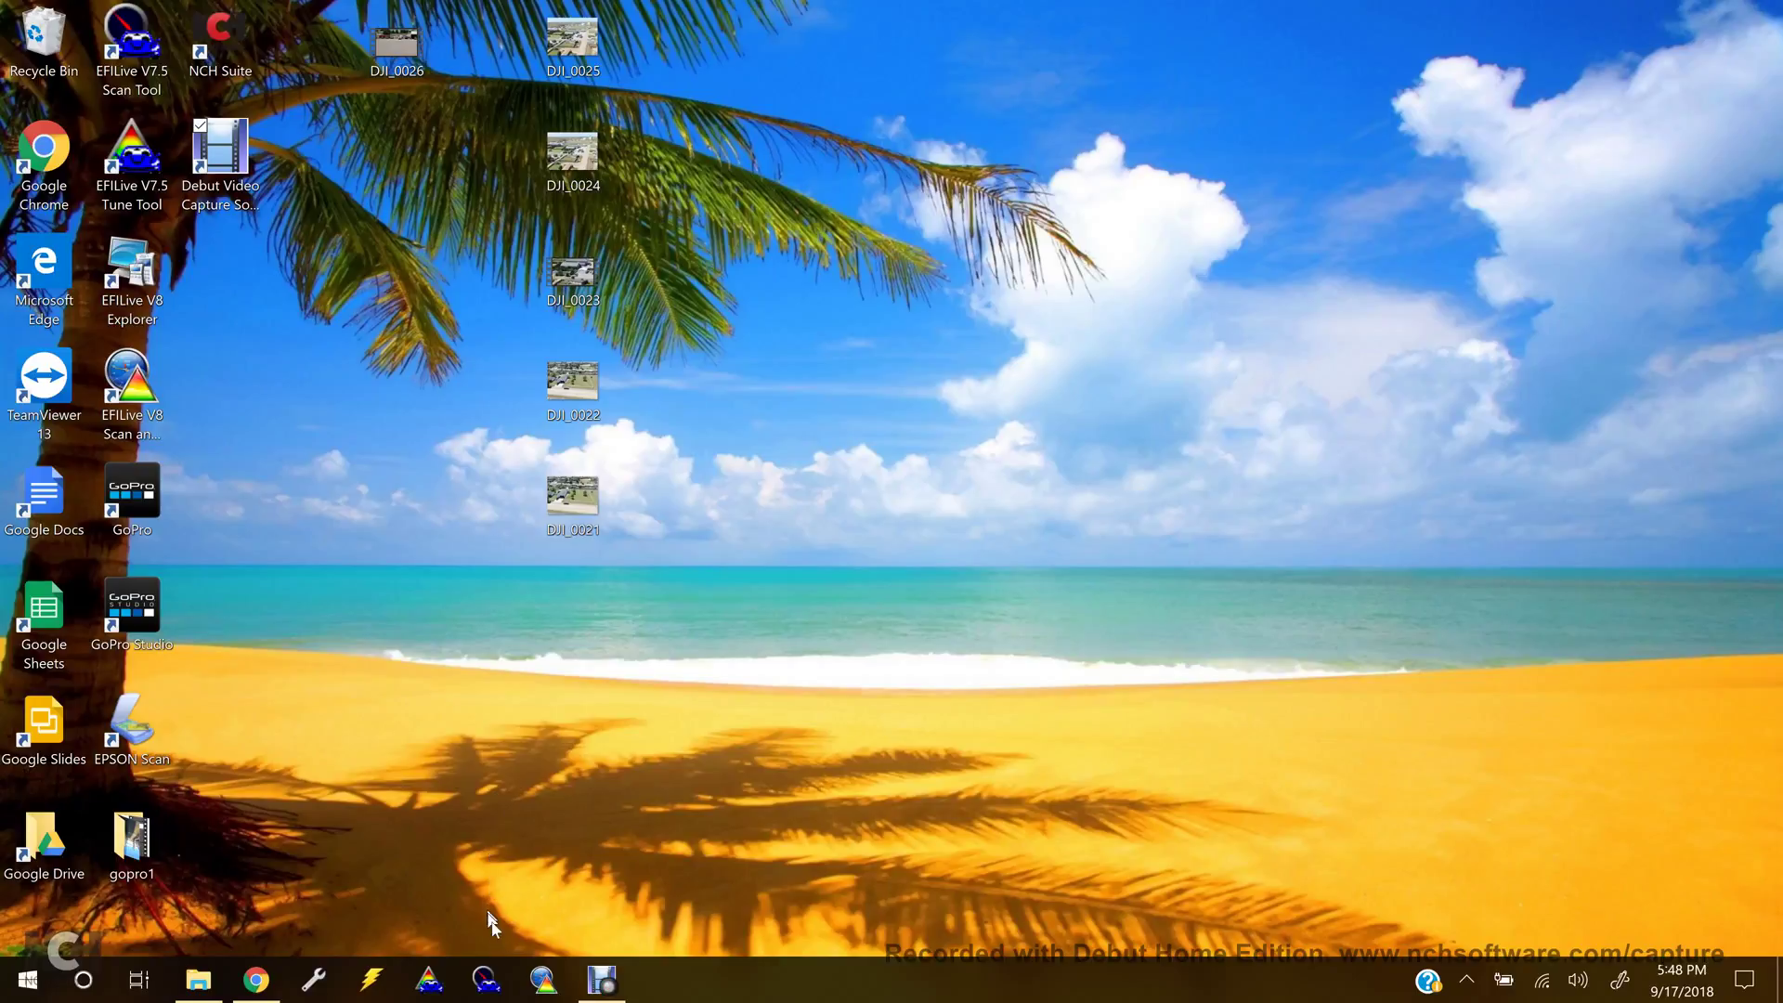
- Select the EFILive V7.5 Scan Tool shortcut on the desktop
left_click(153, 64)
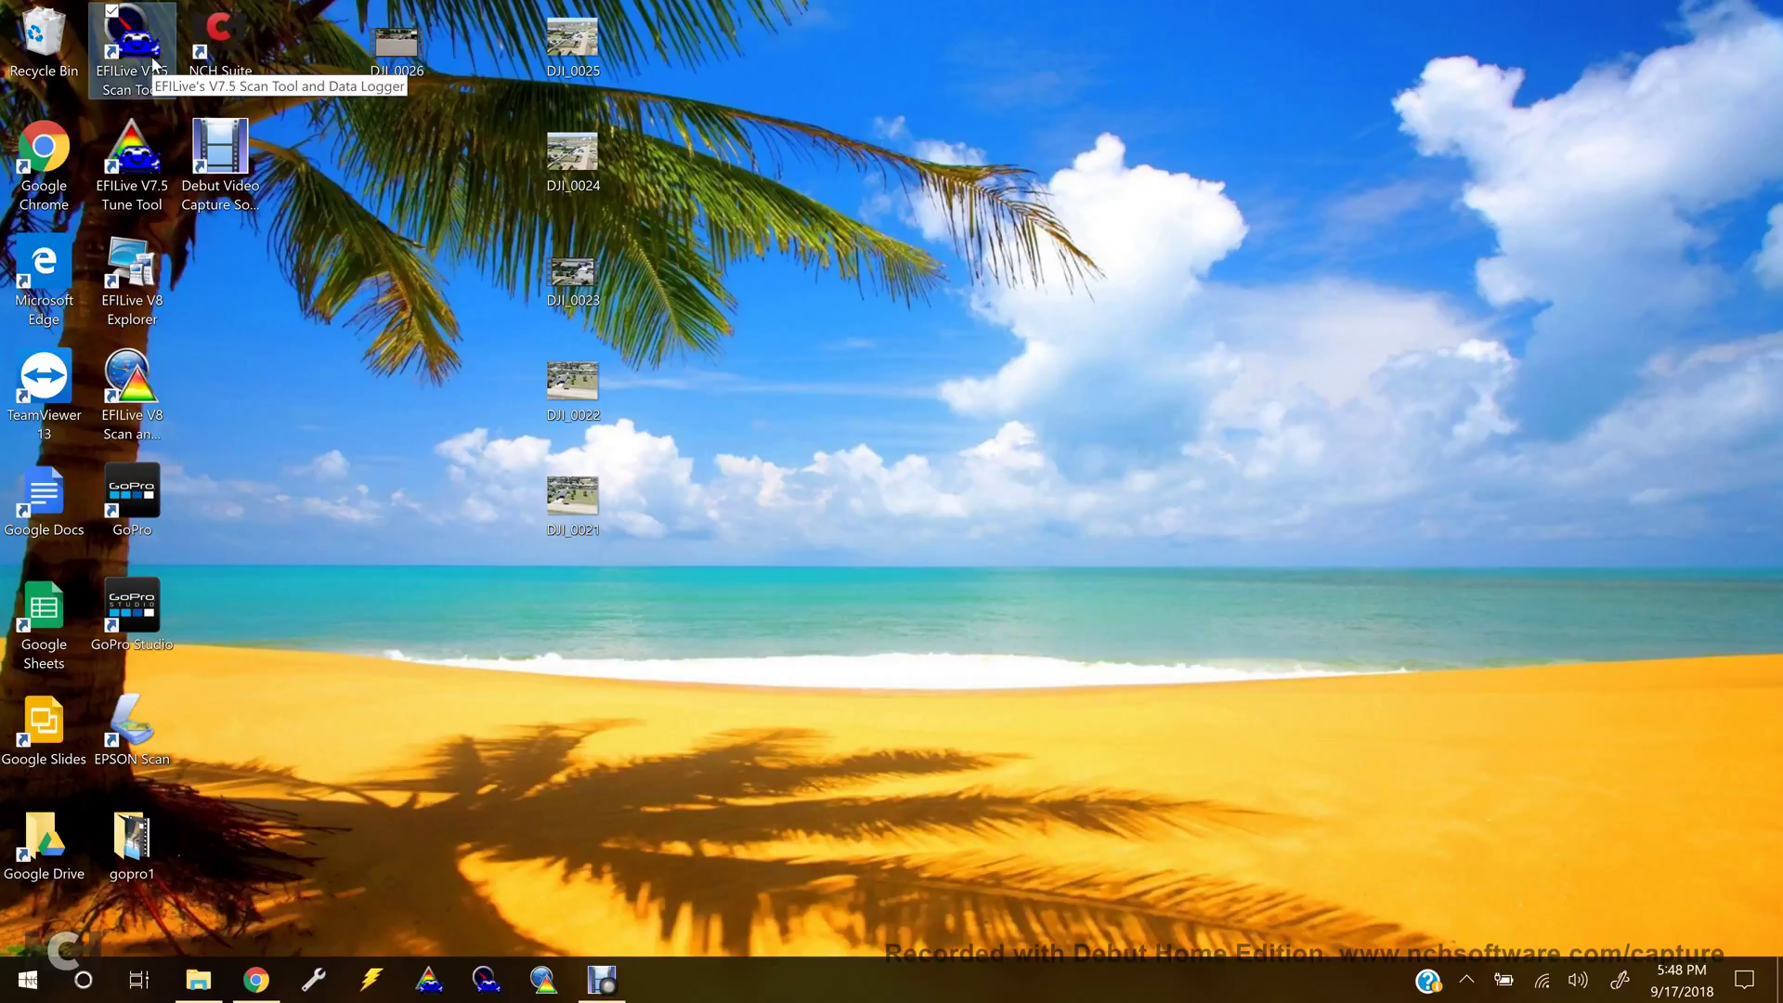
- Start EFILive V7.5 Scan Tool from its desktop shortcut and let it open on the PIDs page
double_click(153, 63)
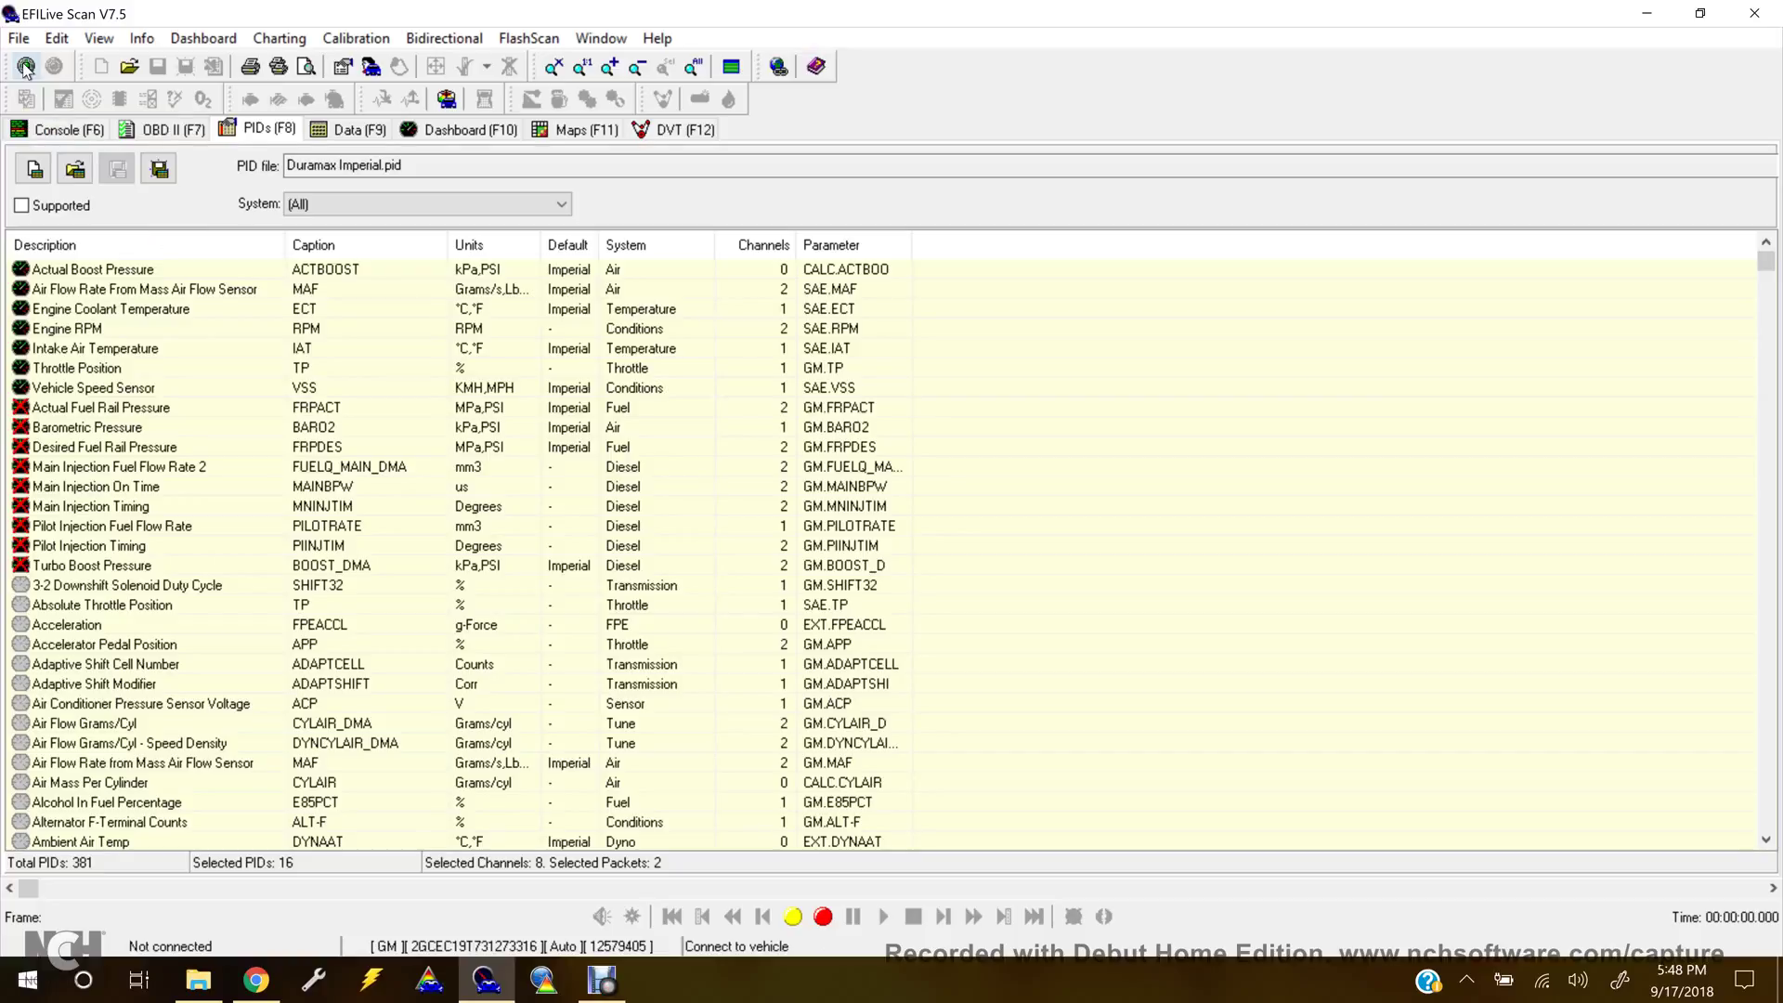
- Start a vehicle connection with E54 LB7 Duramax ECM chosen in the Select Controller dialog
left_click(25, 67)
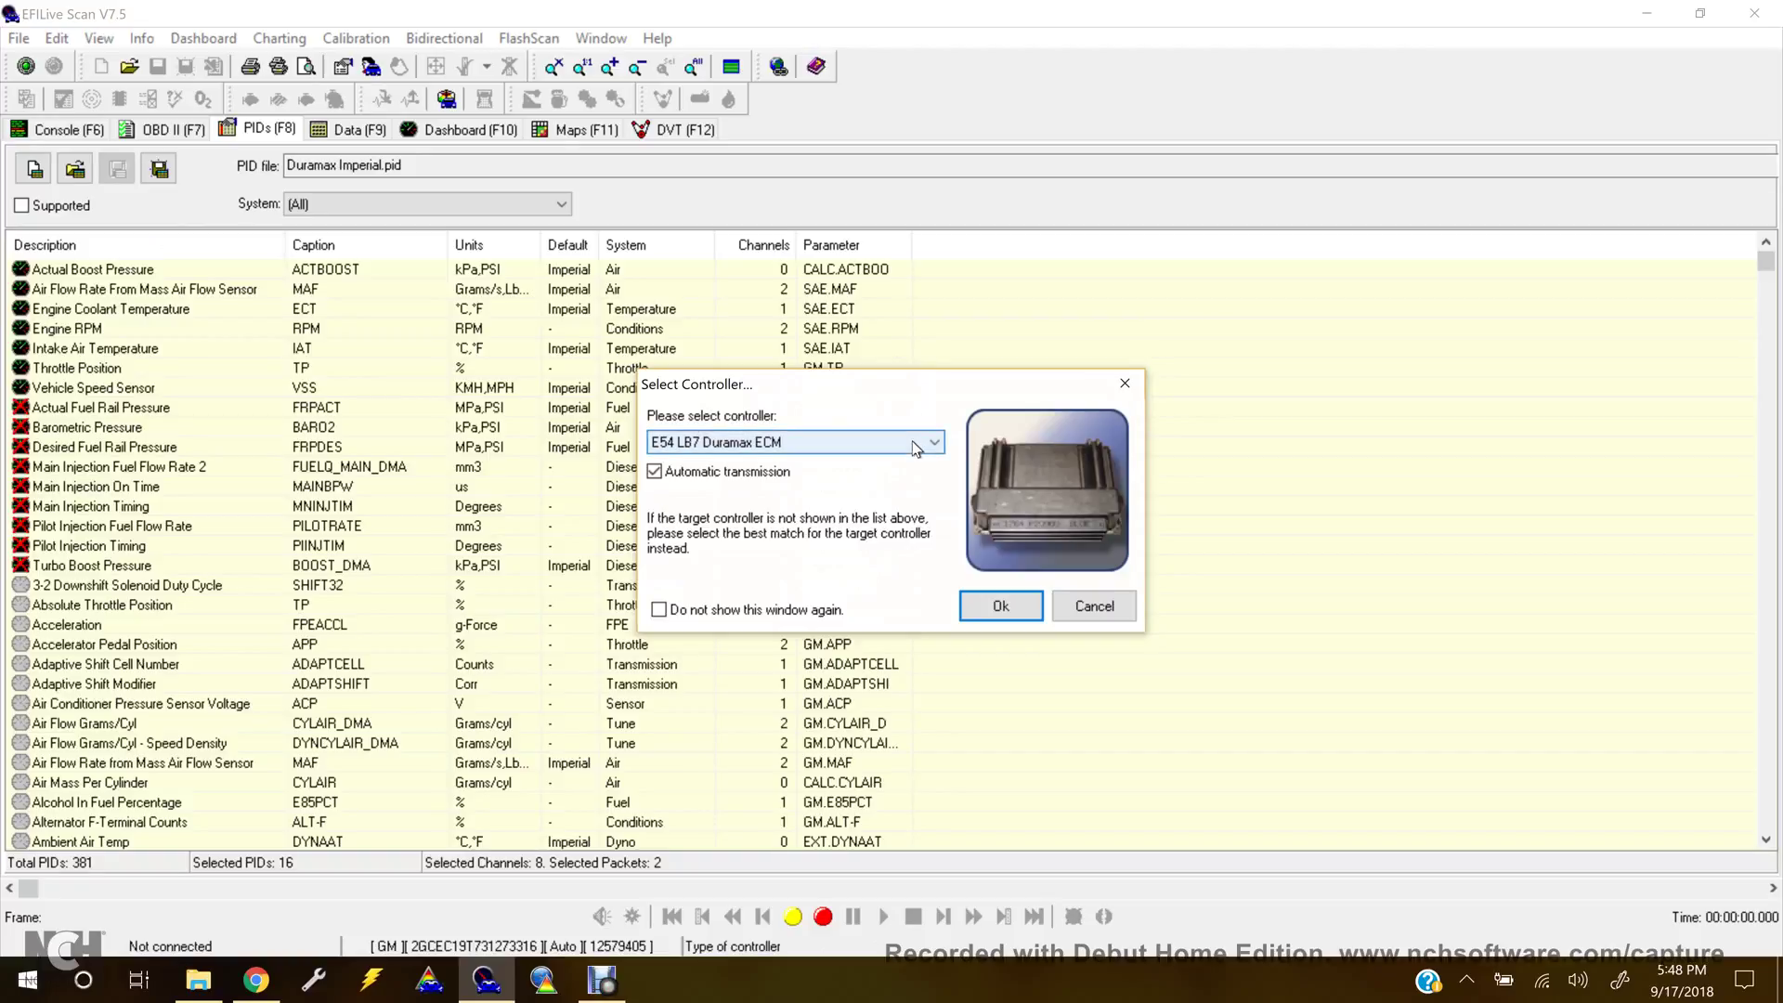
left_click(917, 443)
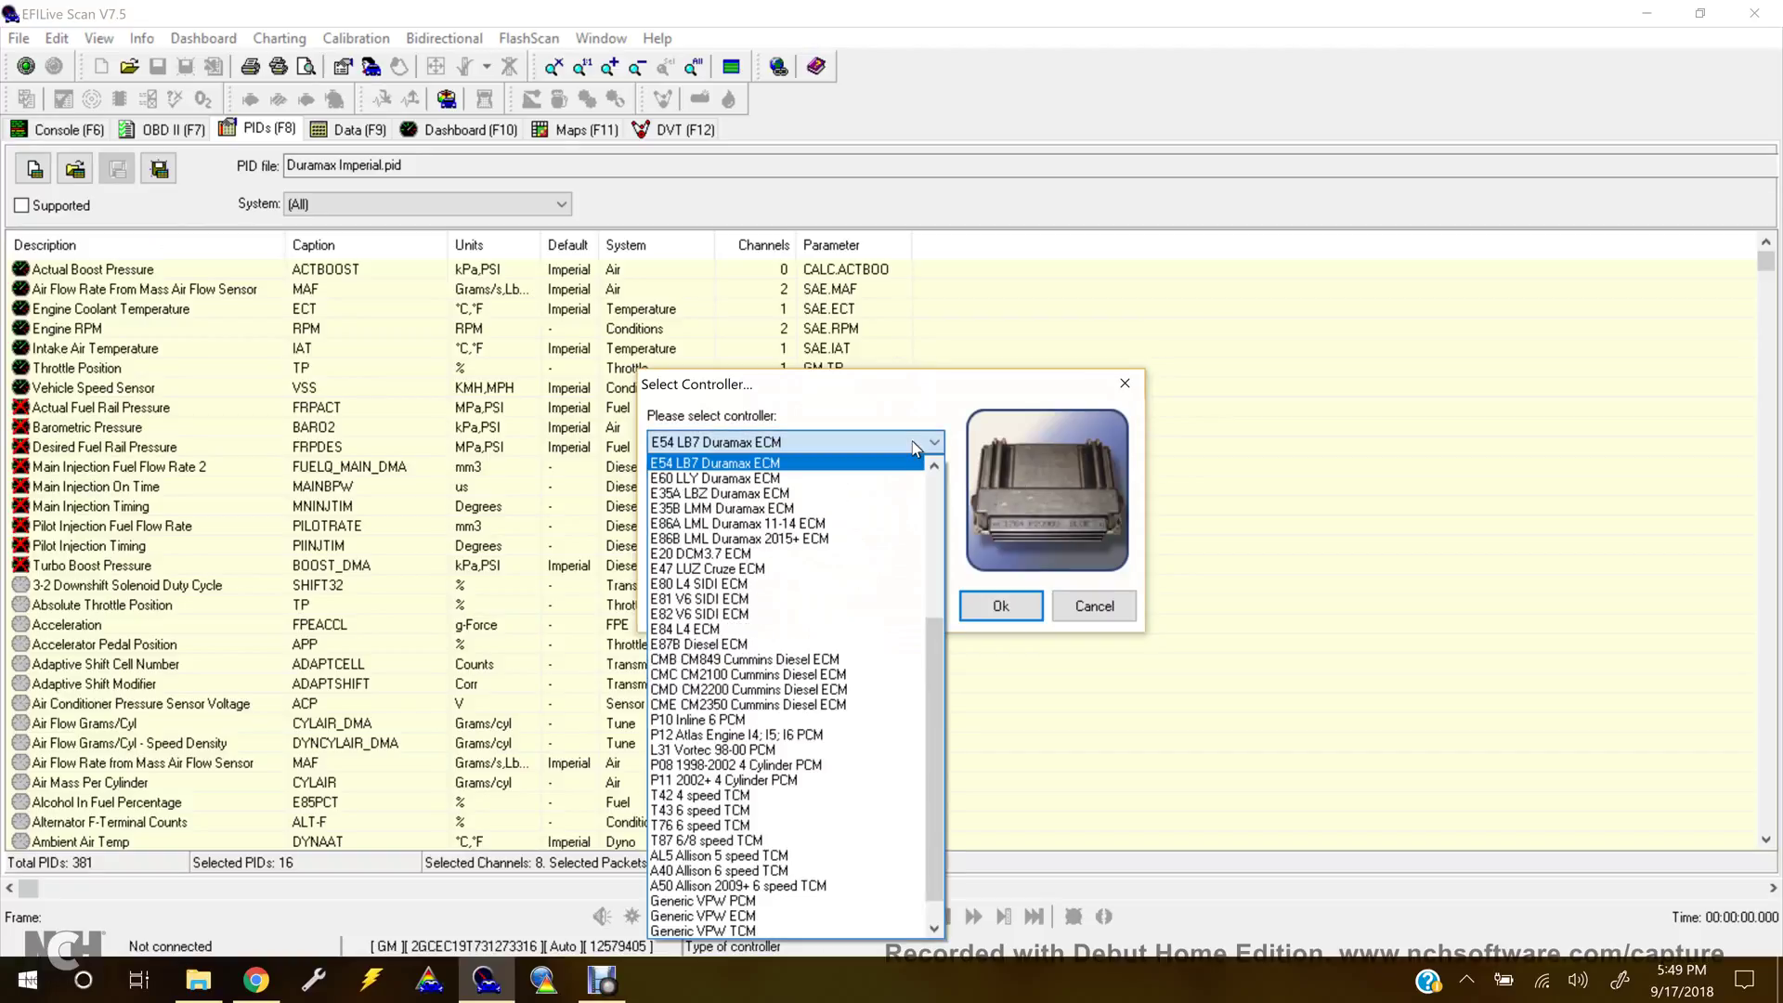
mouse_move(938, 709)
left_mouse_down()
mouse_move(940, 569)
mouse_move(939, 742)
left_mouse_up()
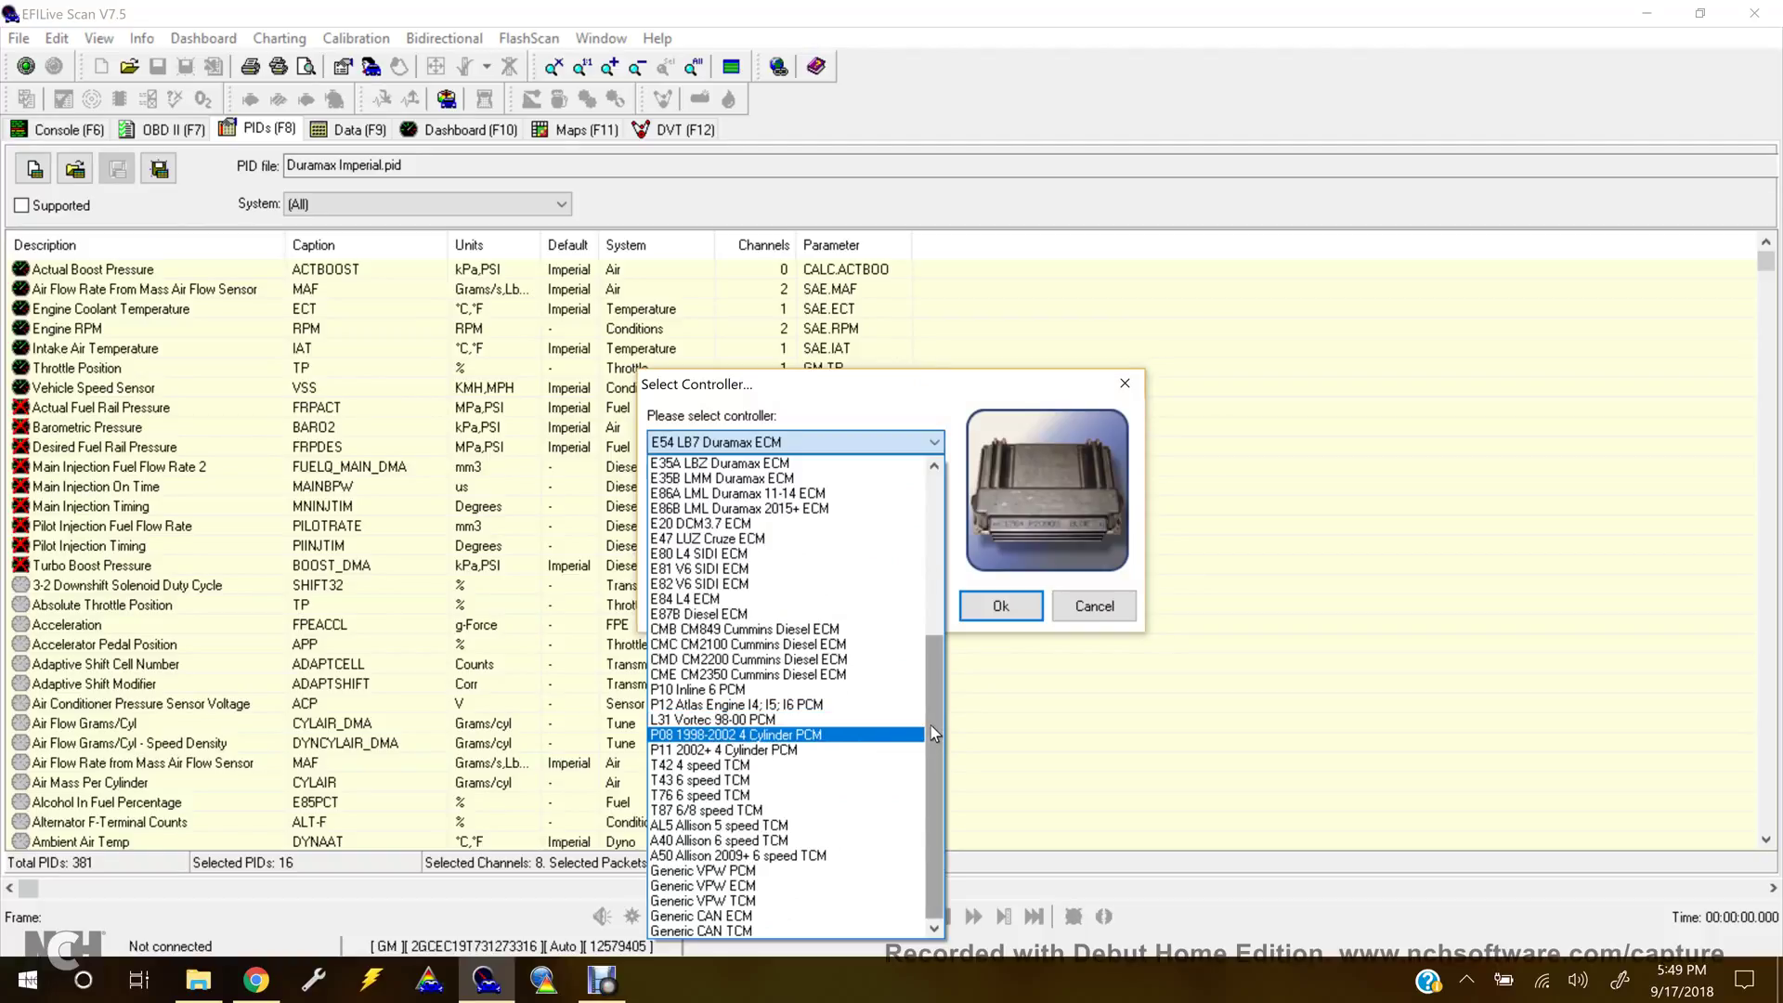
left_click_drag(932, 727, 899, 623)
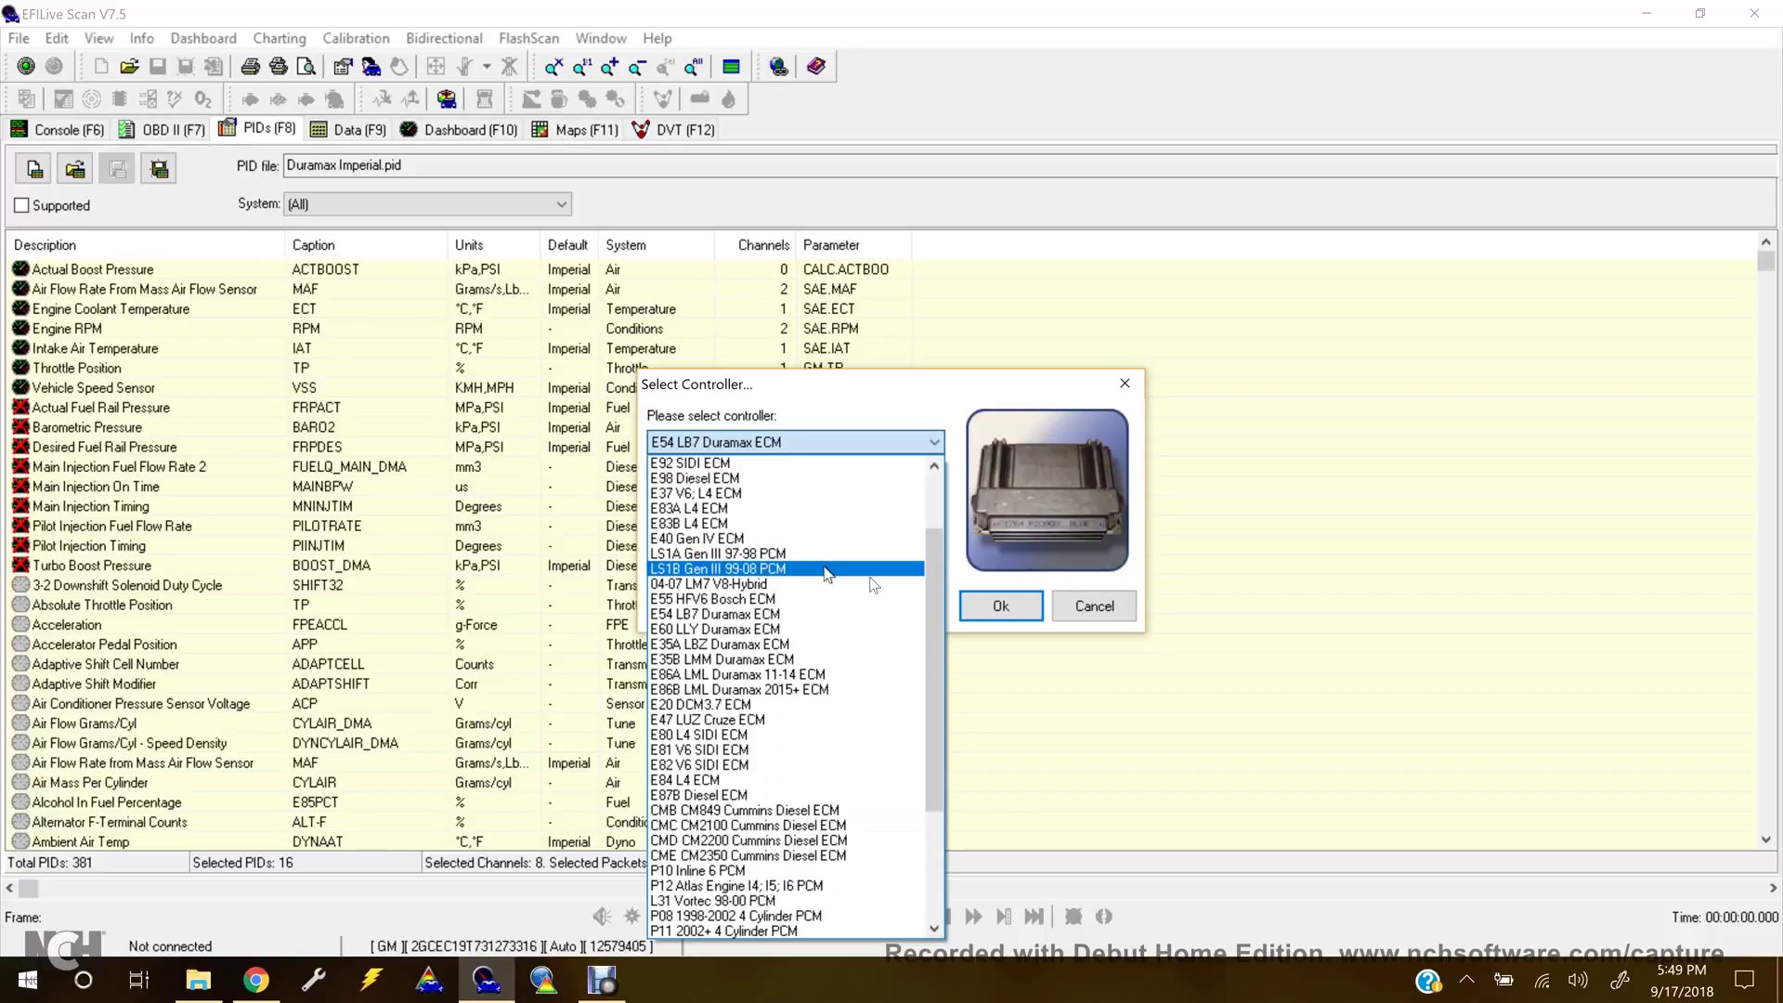
left_click_drag(934, 594, 937, 527)
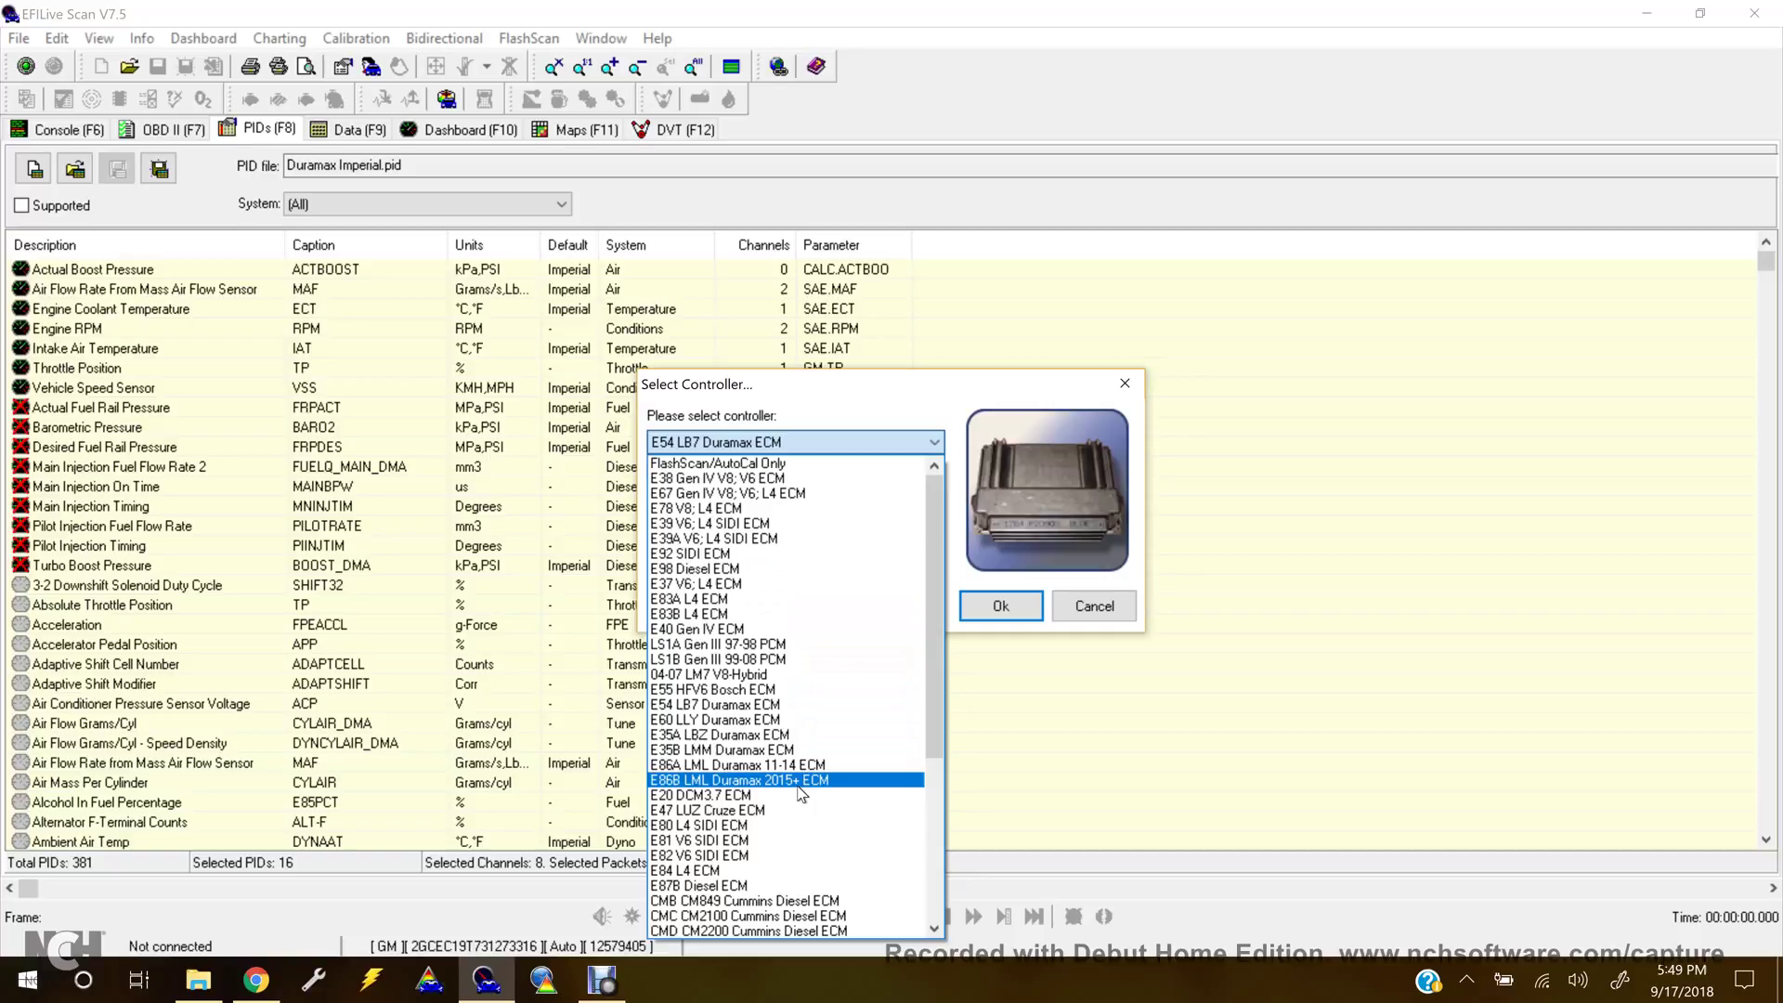
left_click(795, 706)
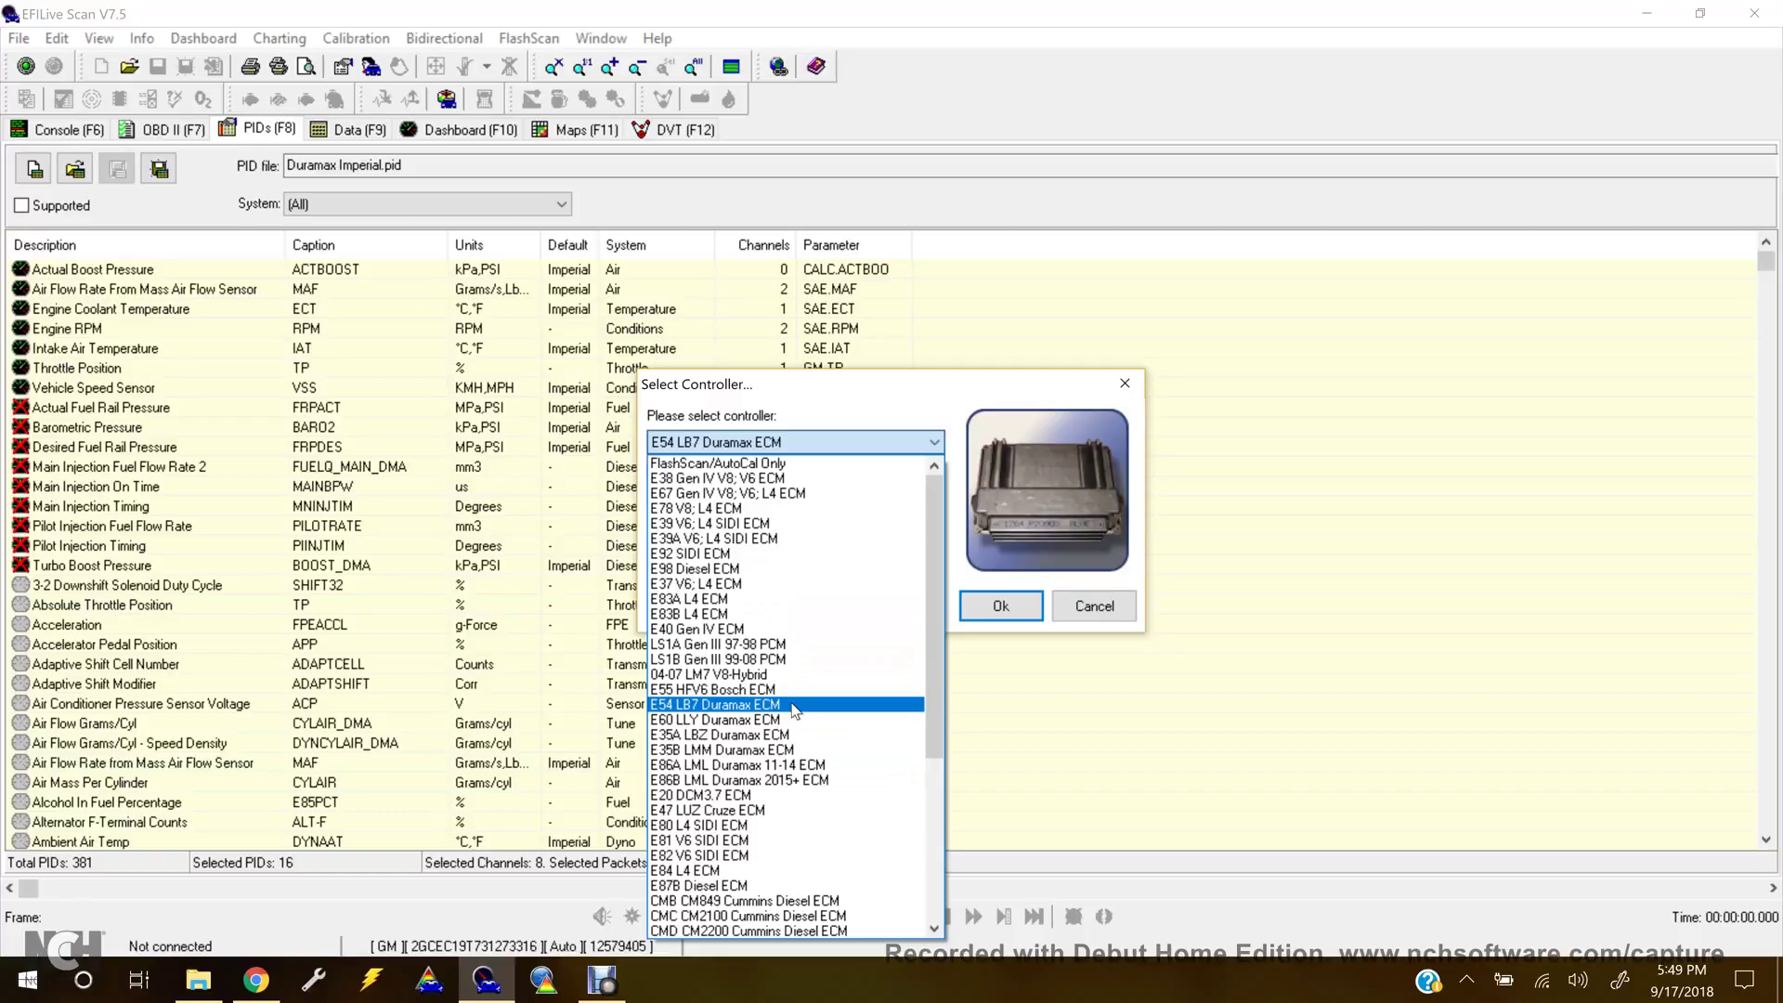
left_click(794, 706)
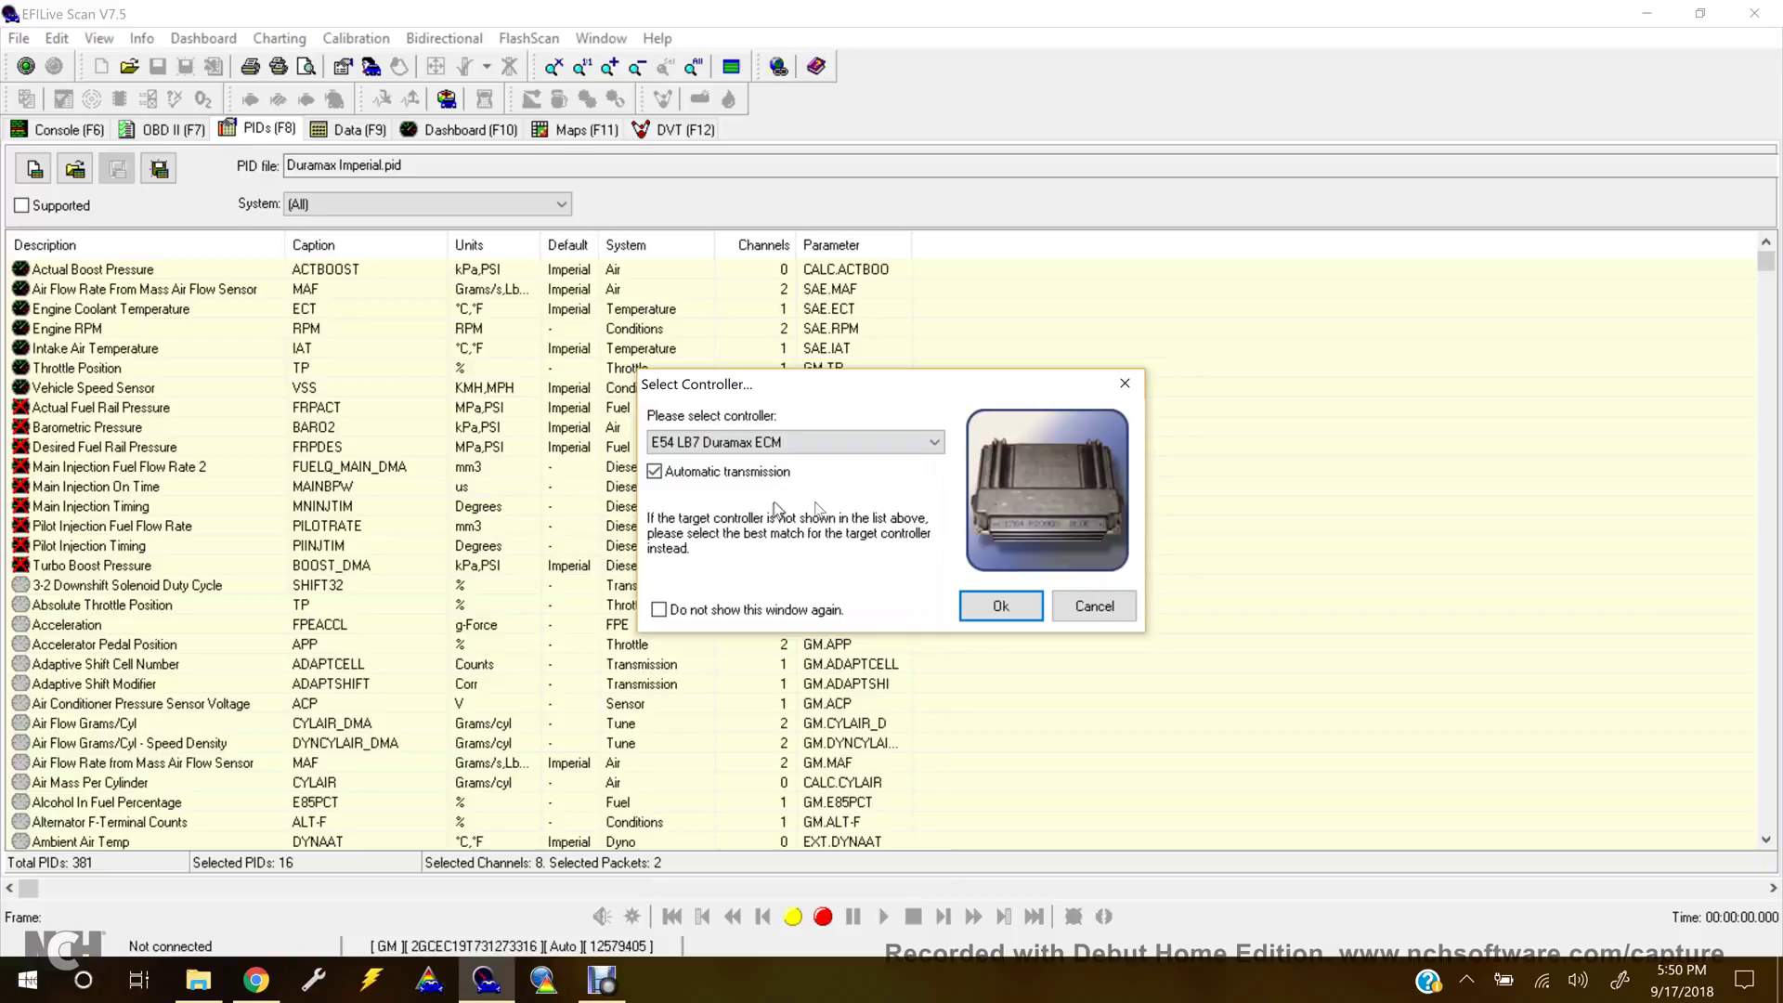
- Confirm the controller, then dismiss the ERR_NOCABLE no-interface-cable error
left_click(1001, 605)
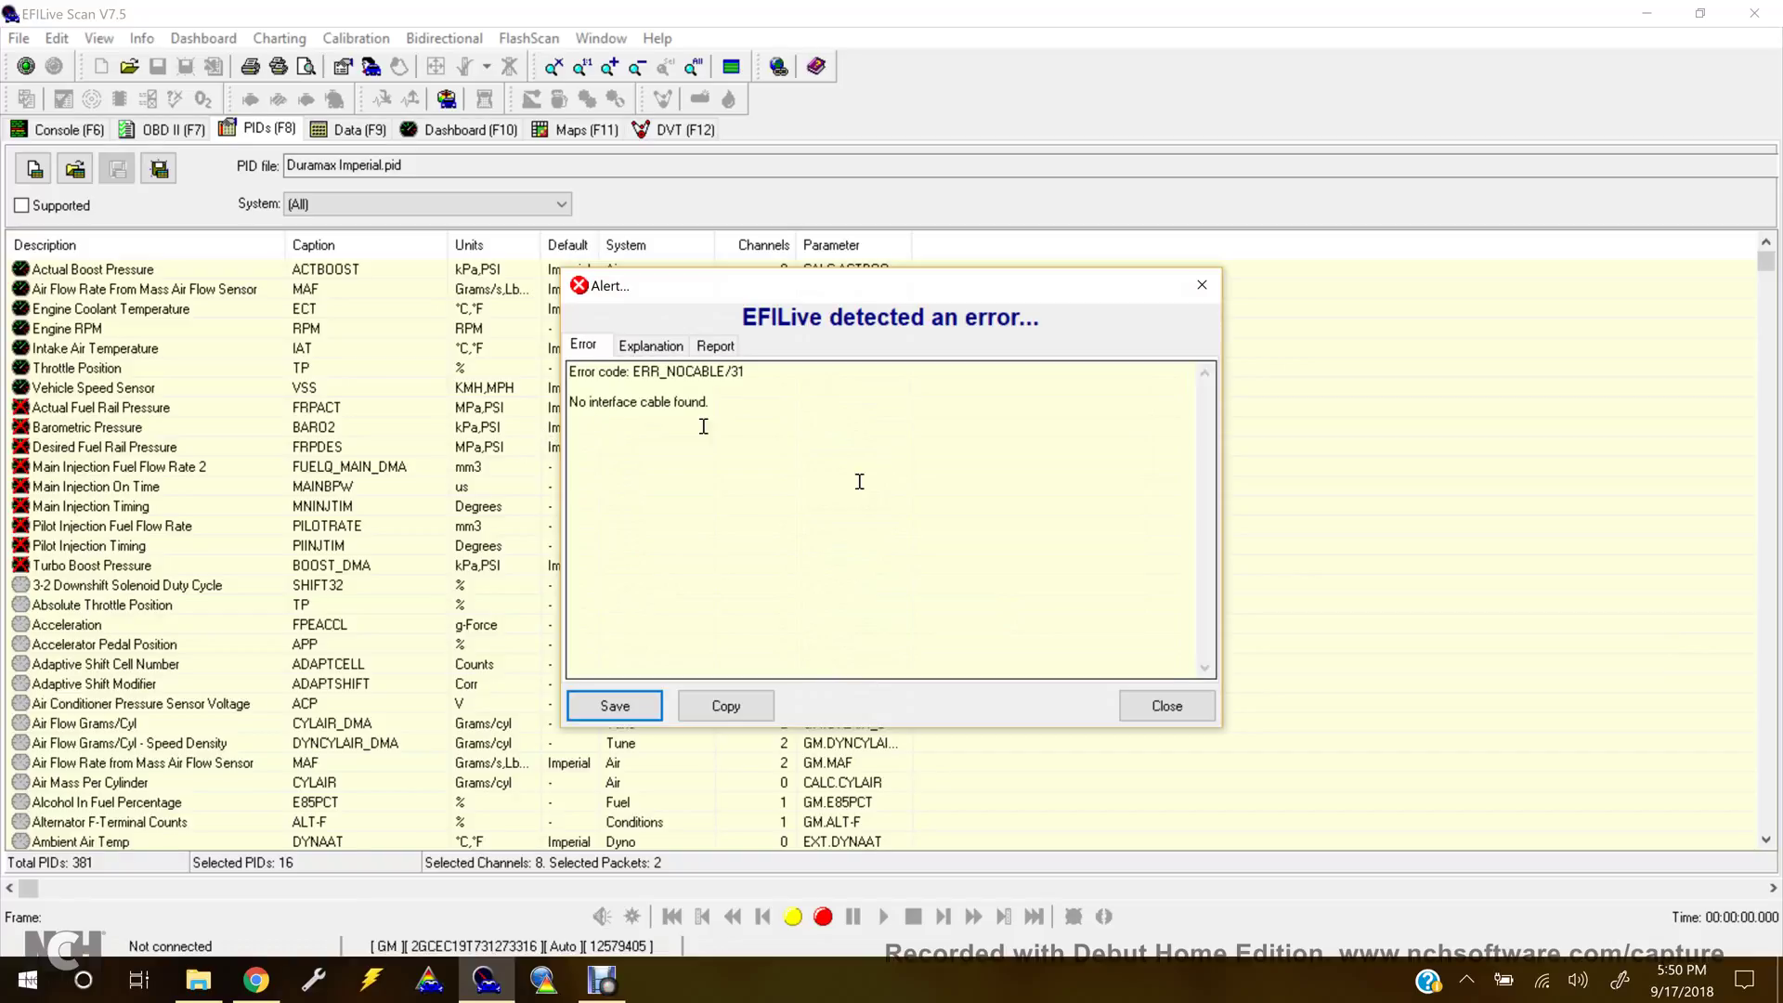
left_click(1167, 706)
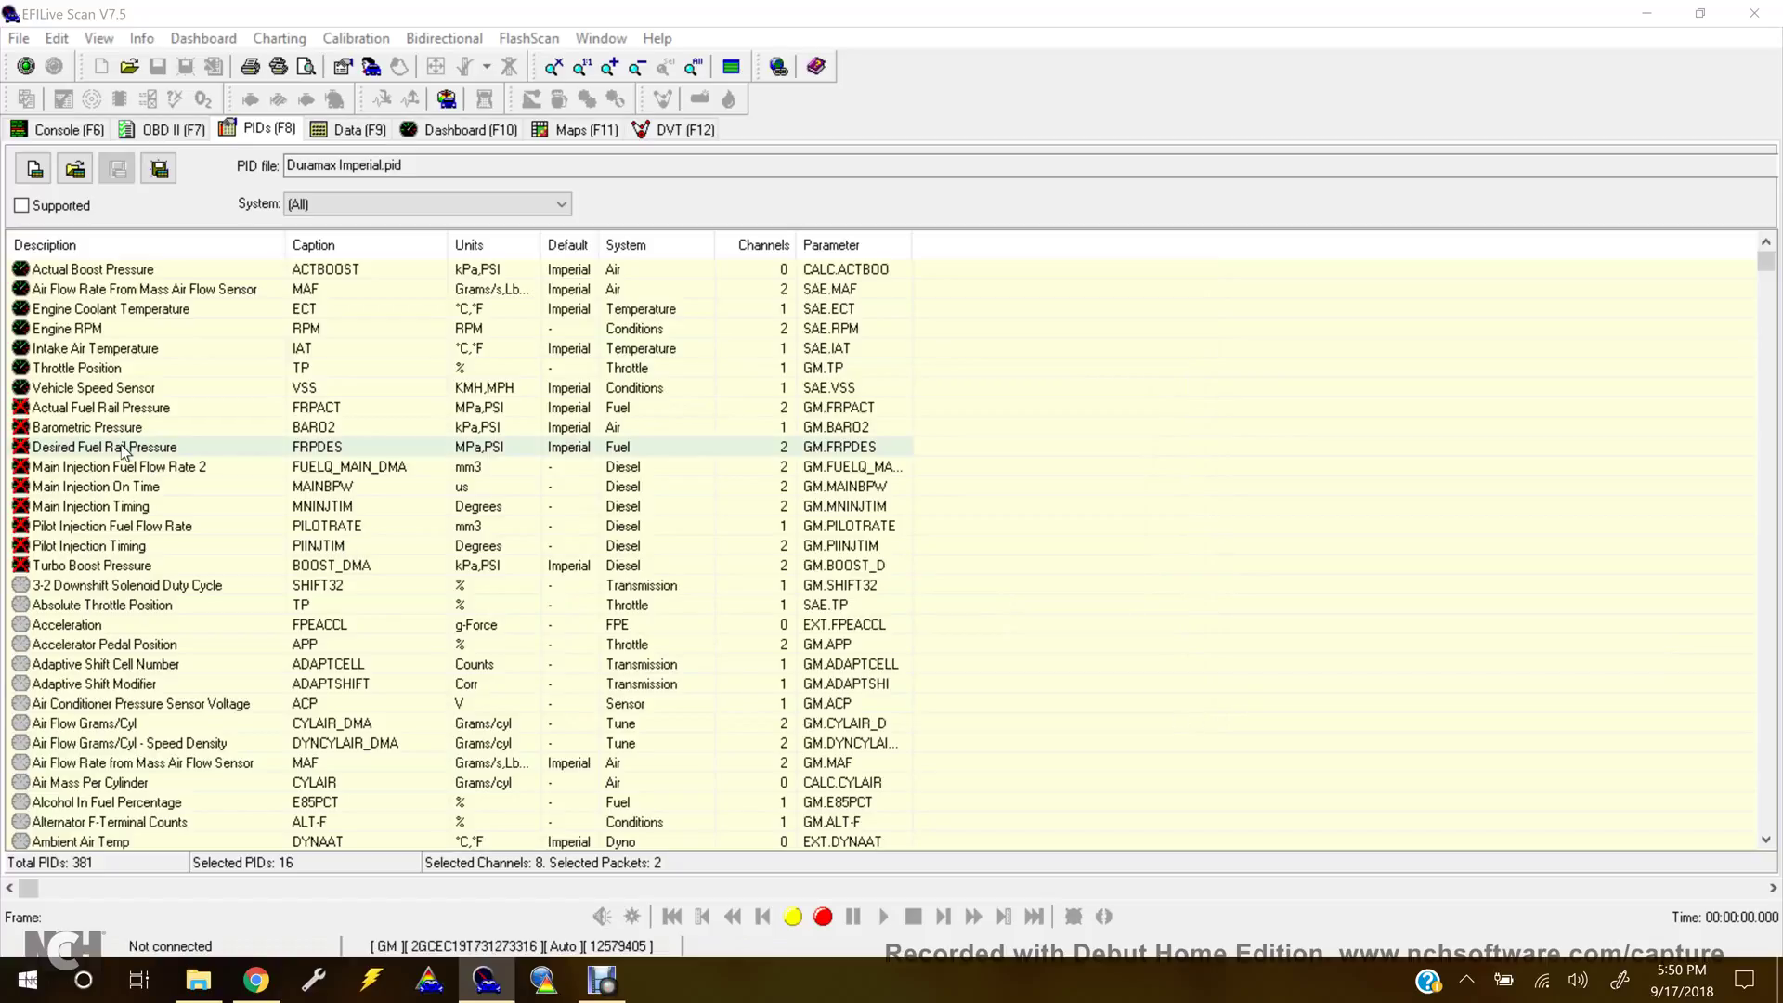
- Load Duramax Imperial.pid from the PIDs folder into the PID list
left_click(76, 170)
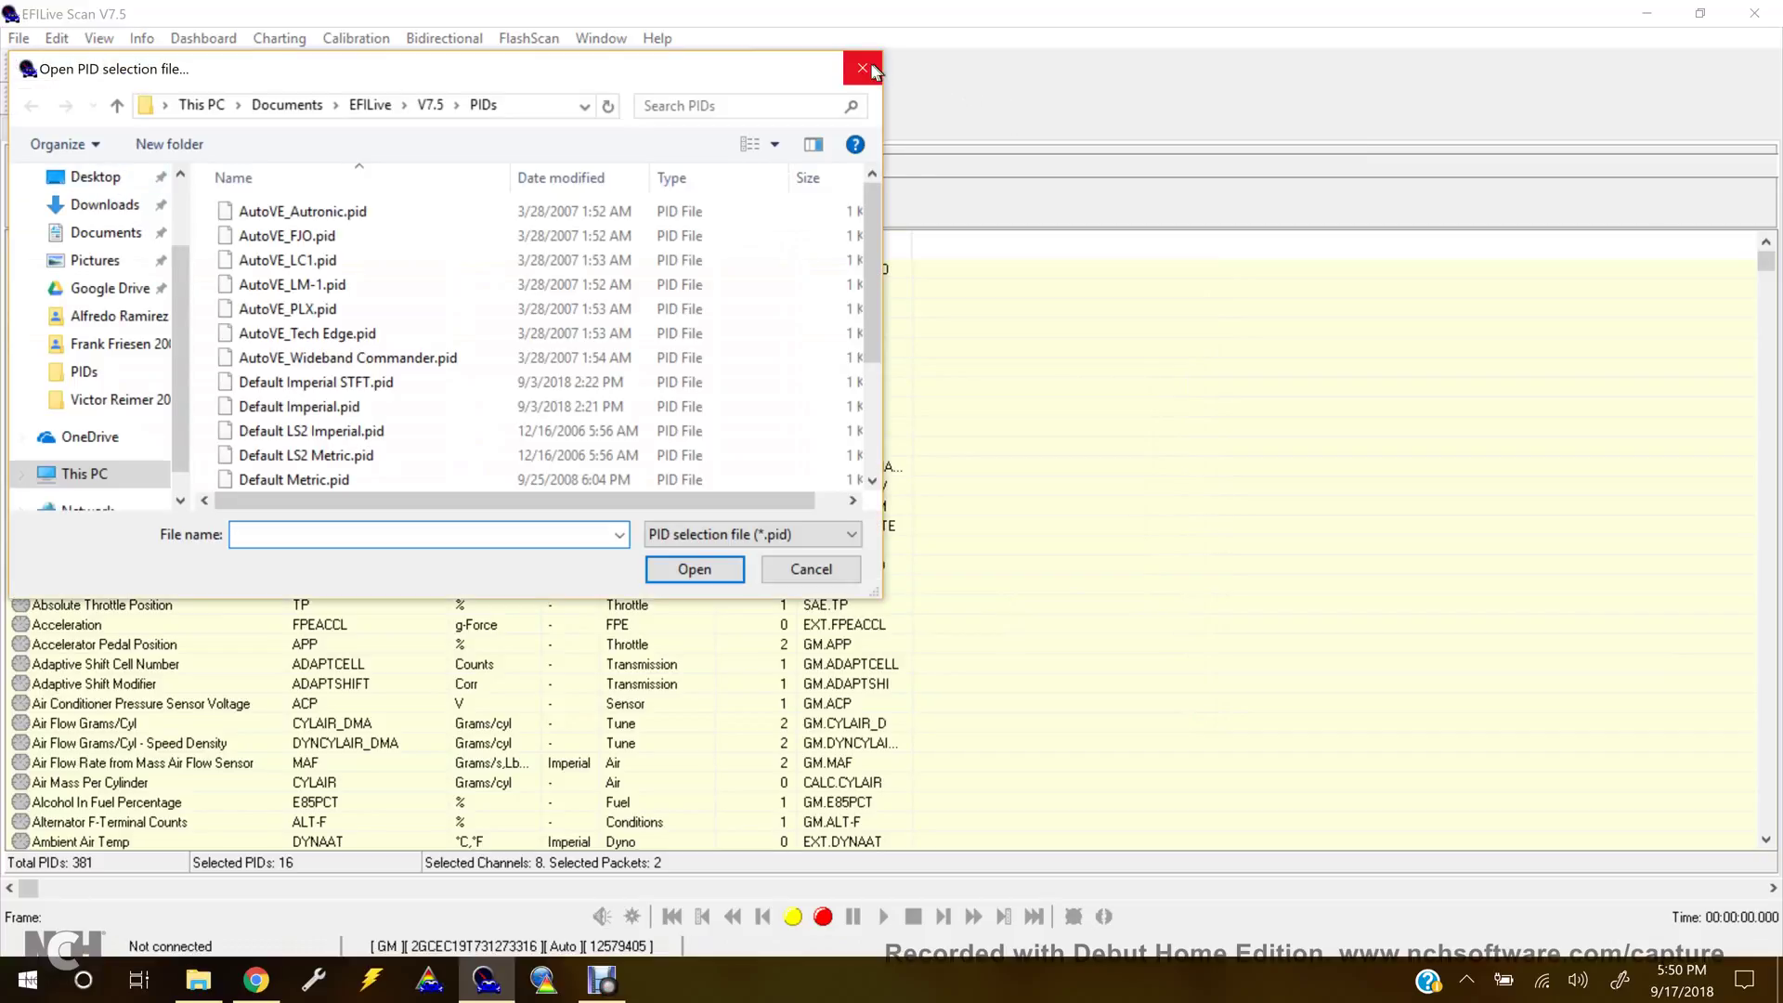
left_click(869, 70)
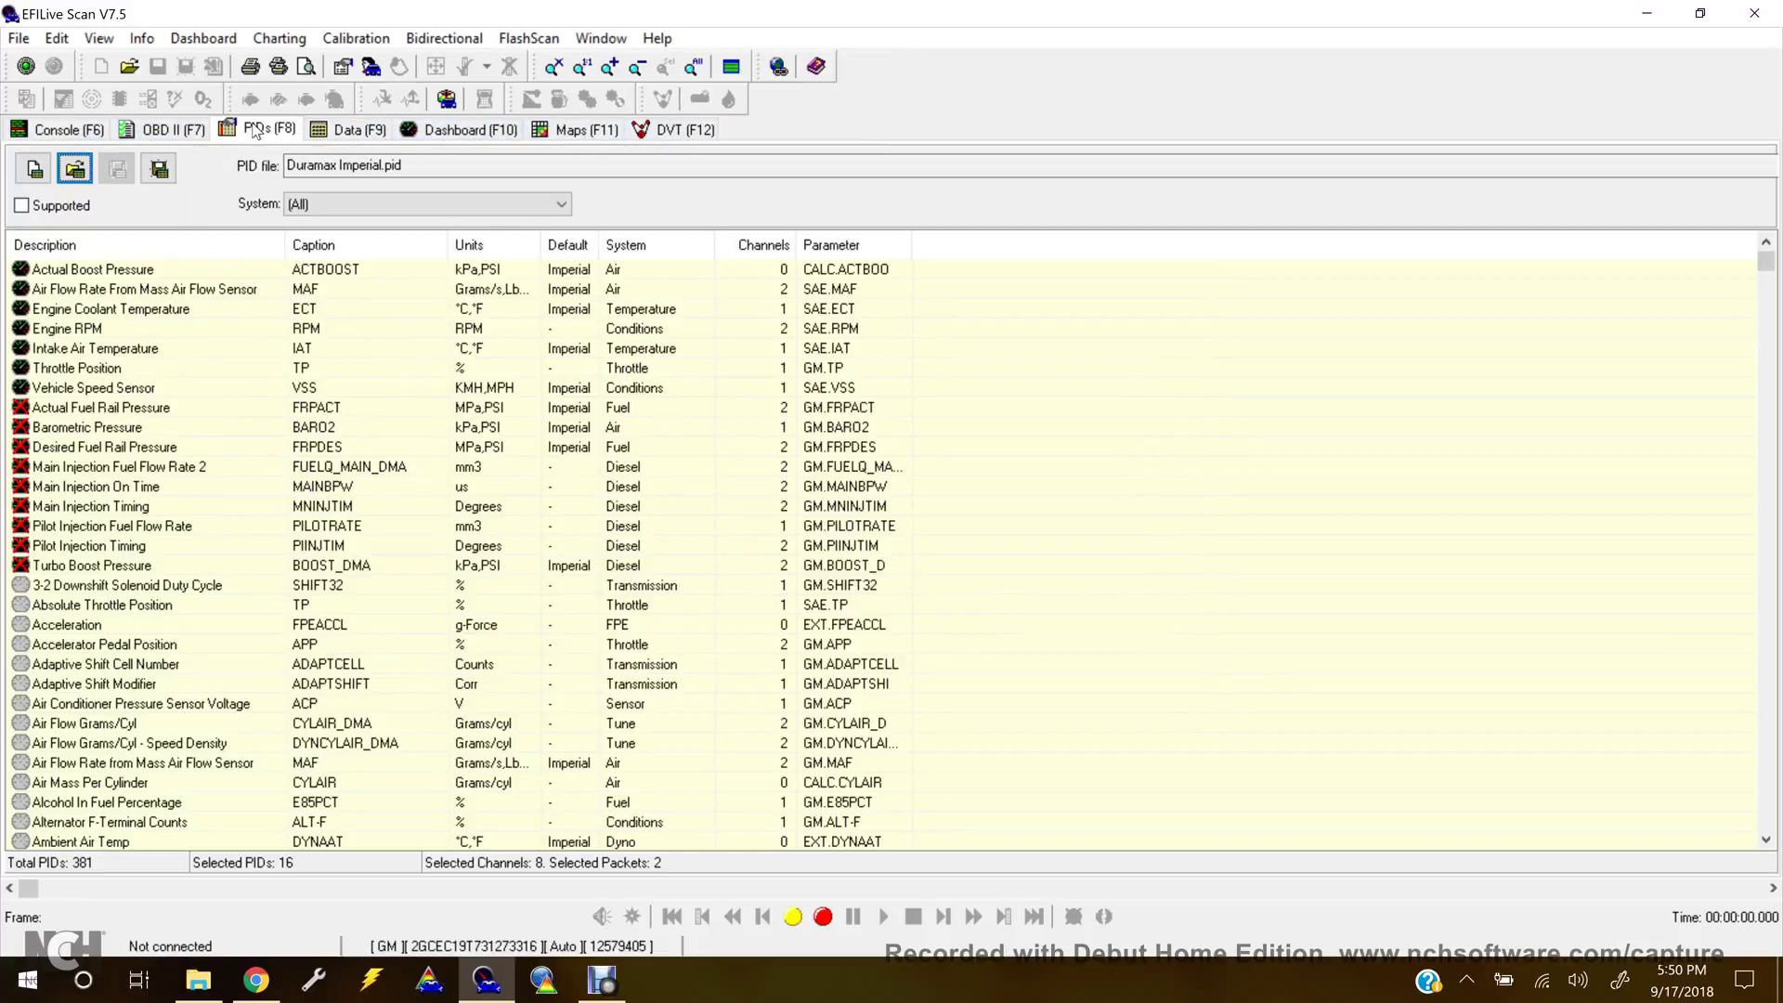
left_click(75, 170)
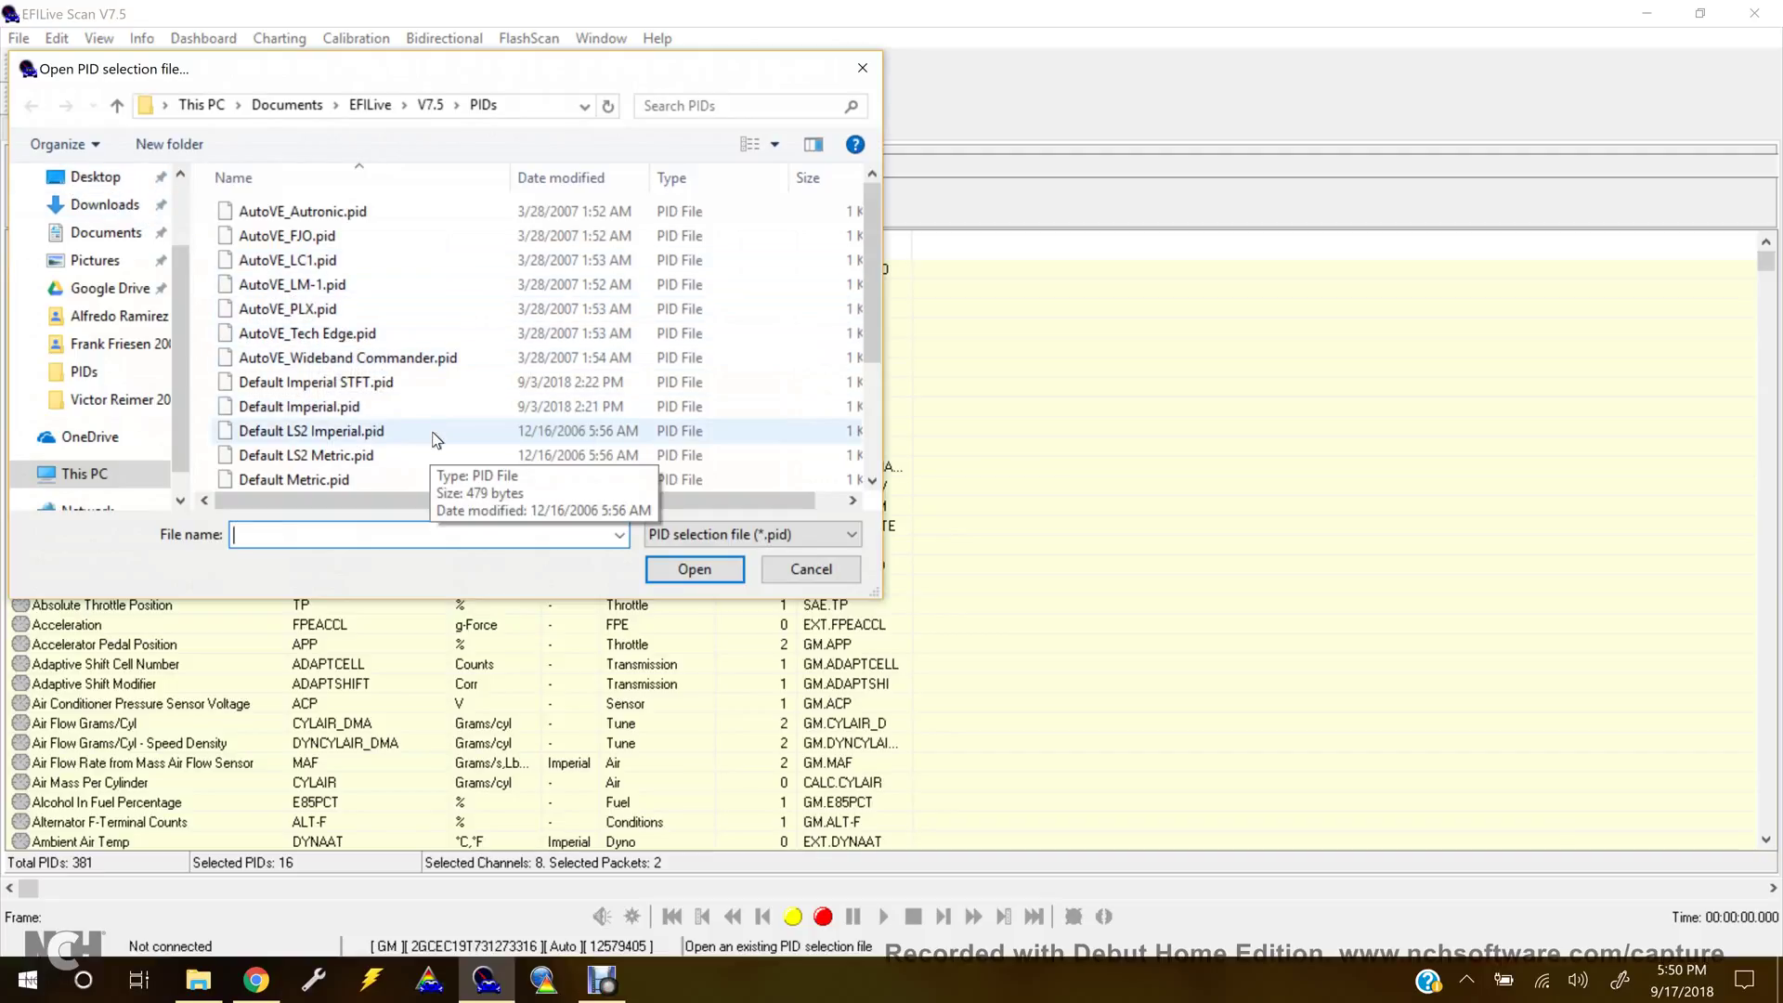
scroll(437, 439, "down", 1)
scroll(436, 440, "down", 2)
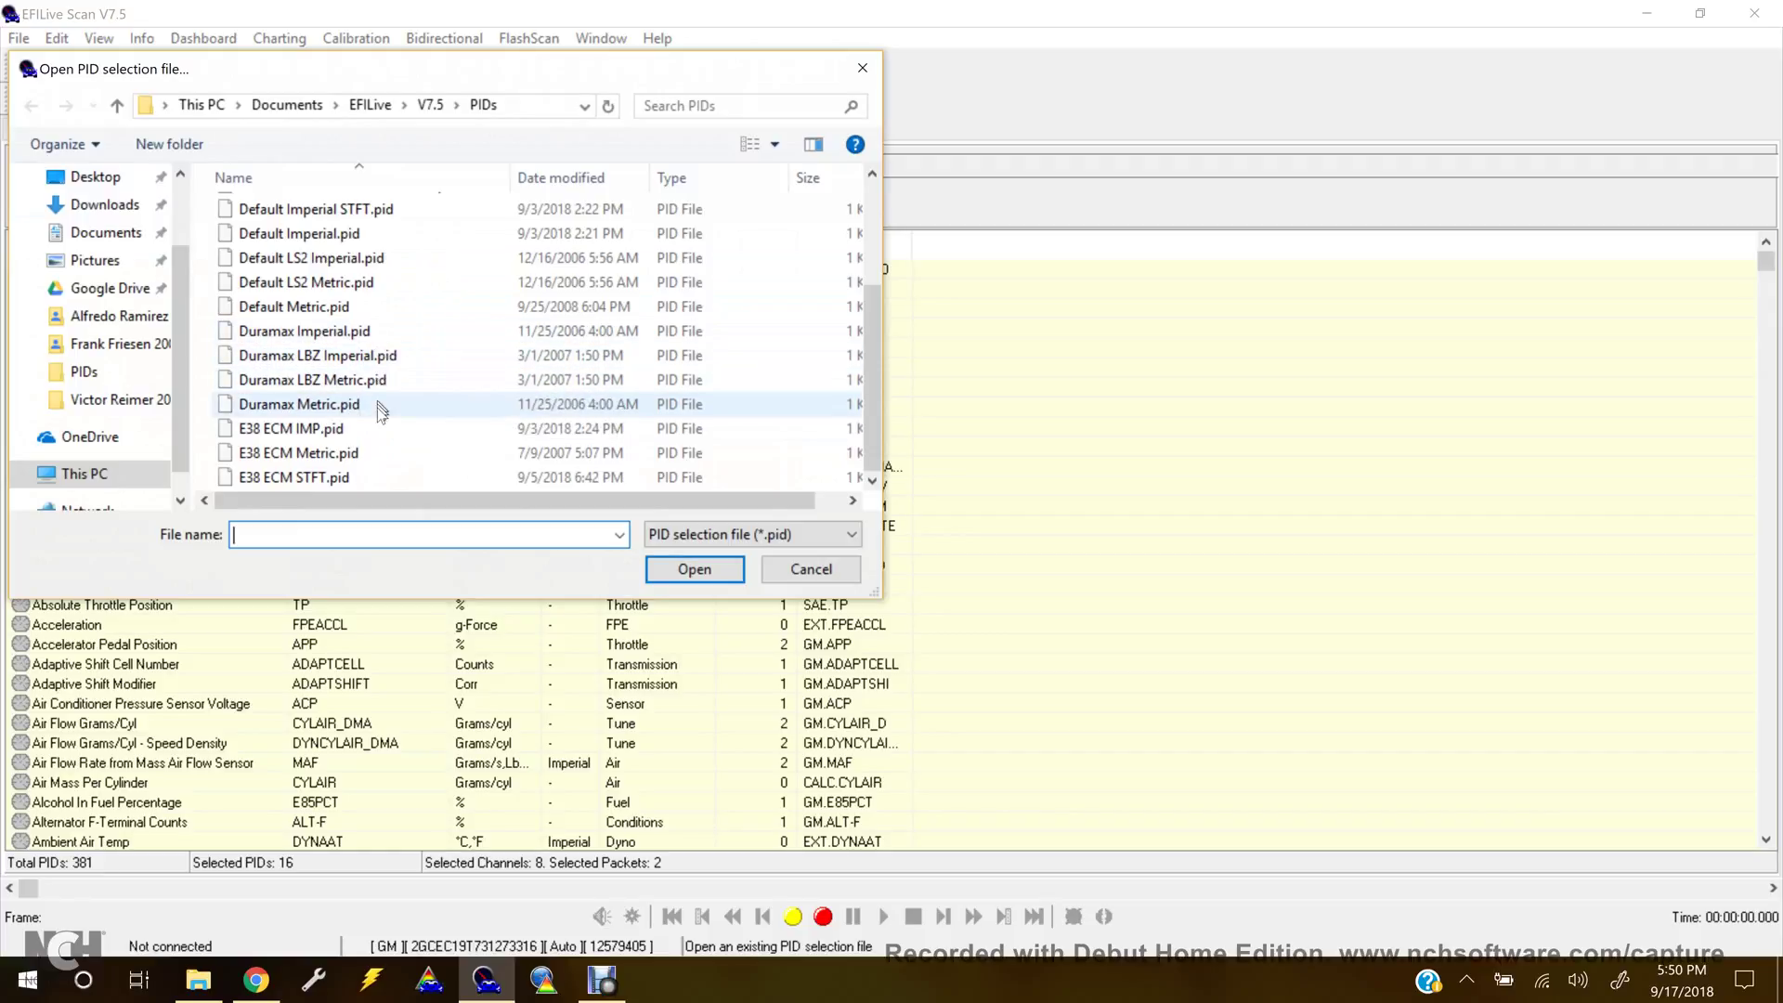
left_click(384, 332)
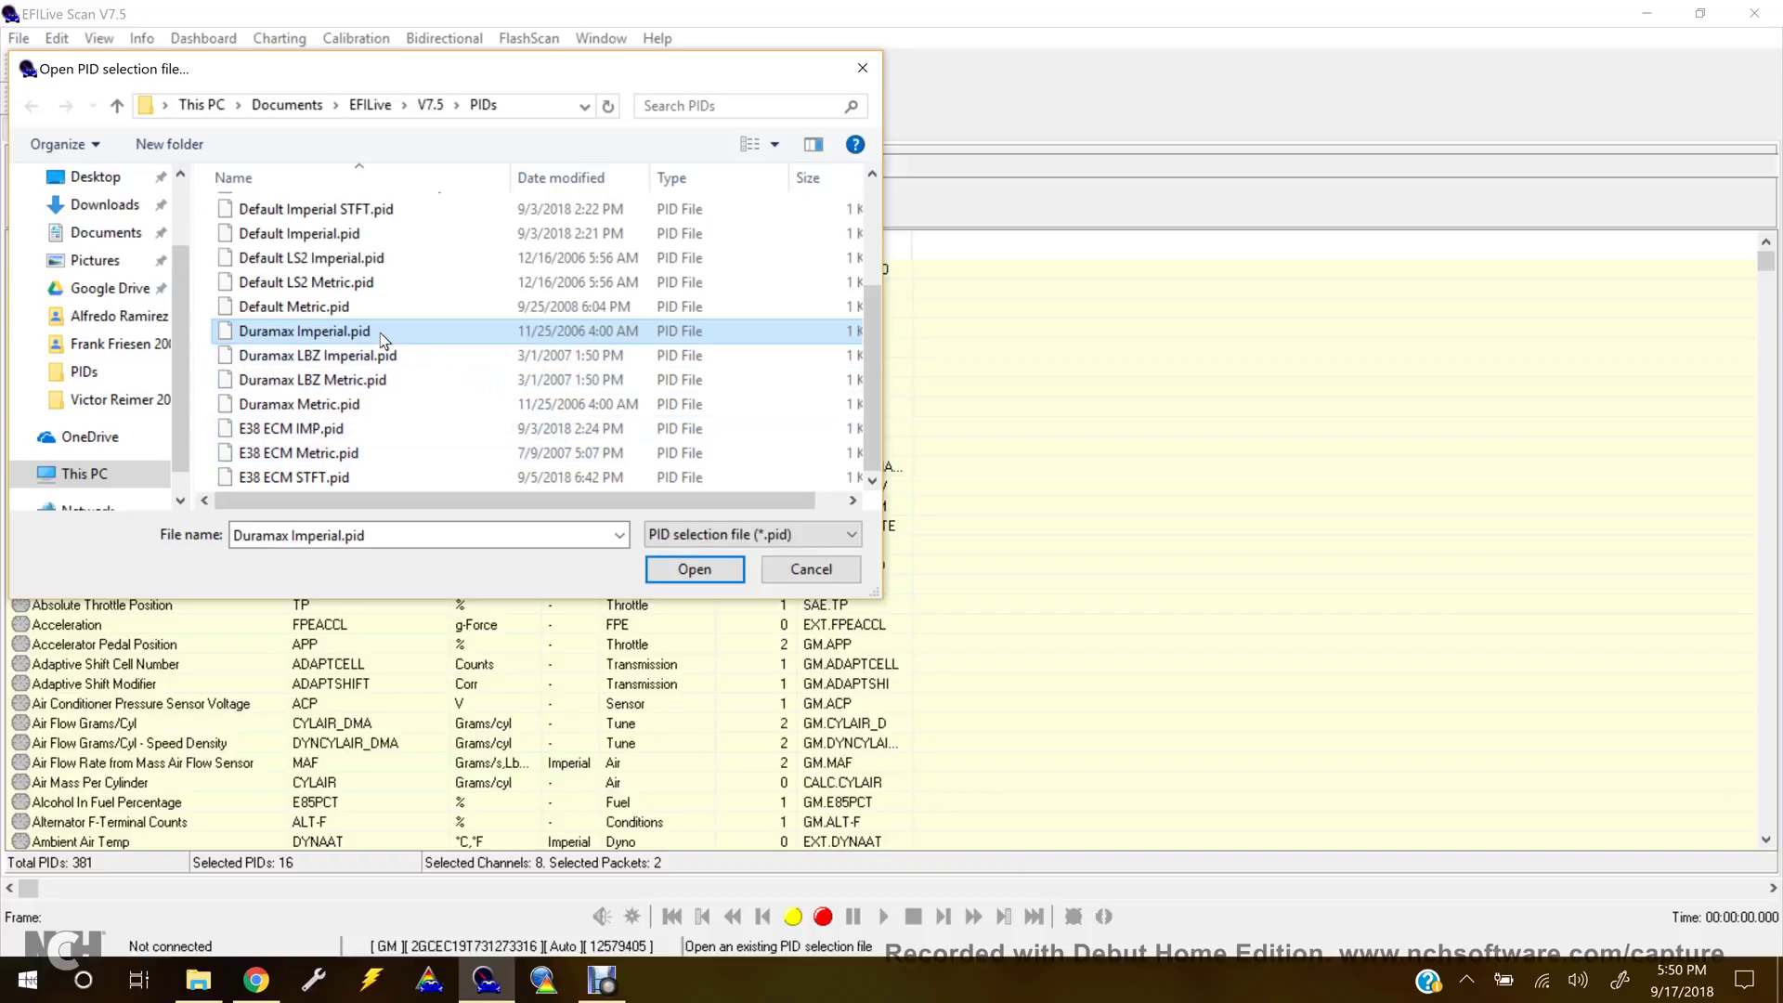
left_click(723, 573)
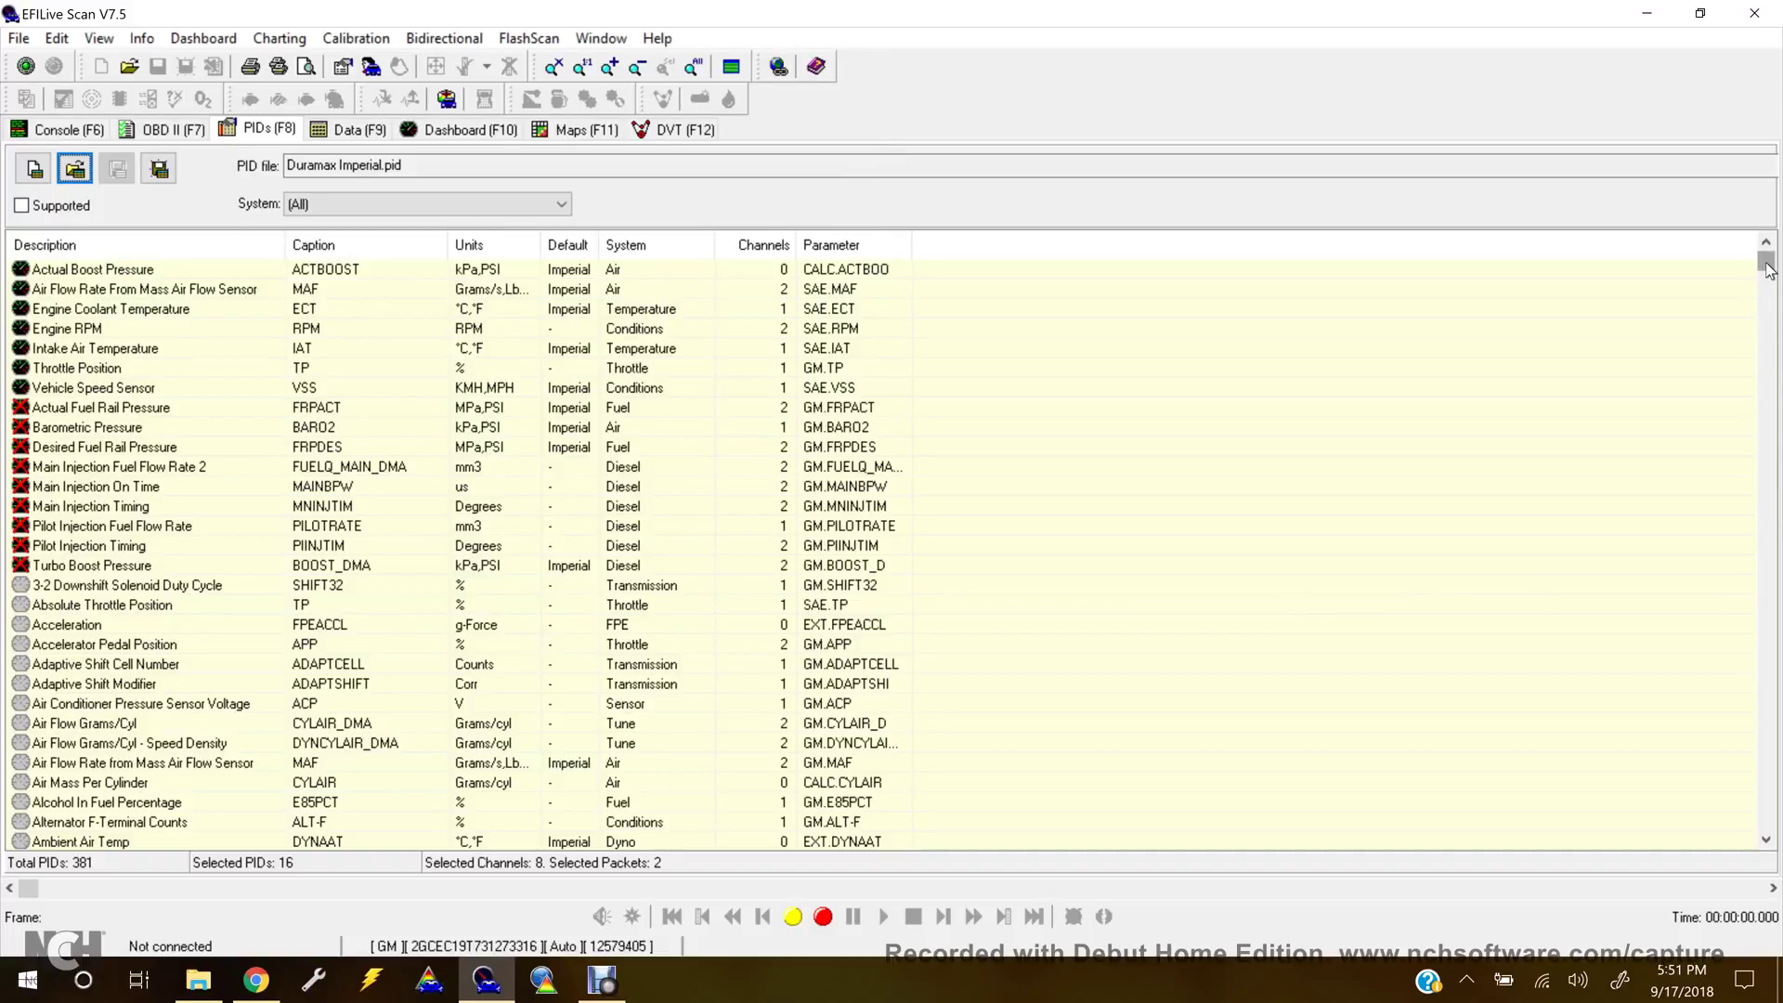
- Scroll the PID list down to the Balancing Fuel Flow Rate Cylinder rows
left_click_drag(1770, 270, 1770, 281)
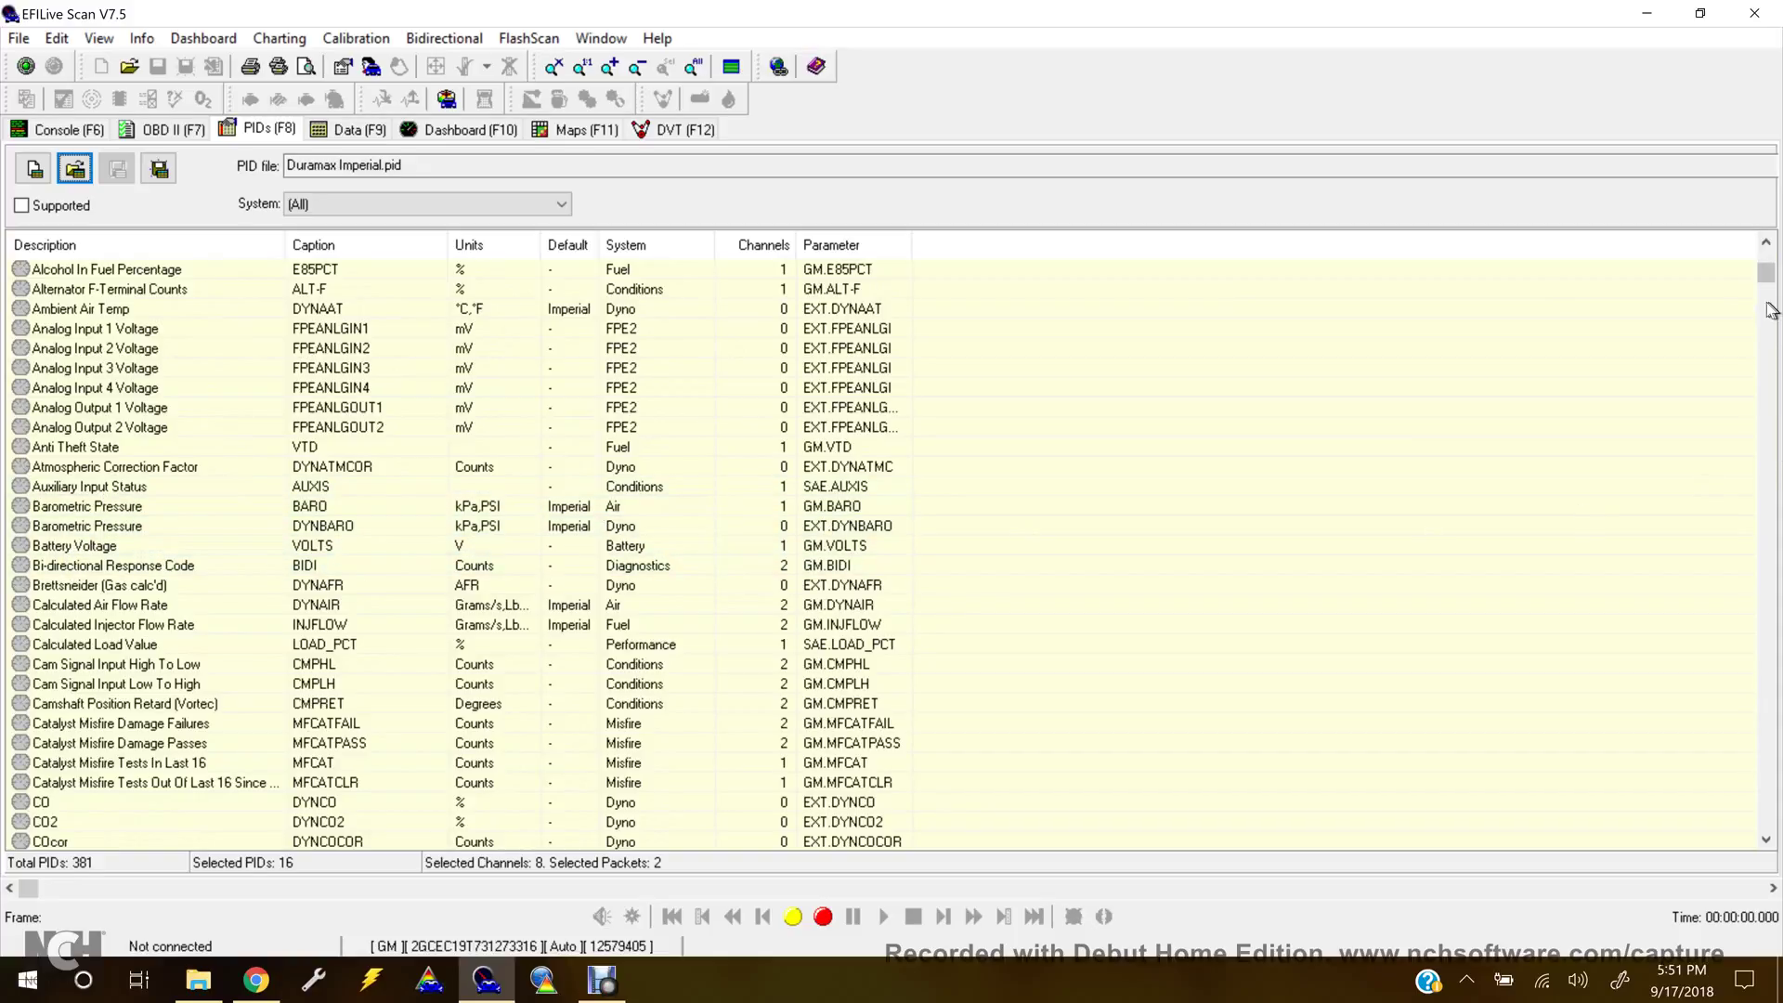
left_click_drag(1767, 278, 1762, 420)
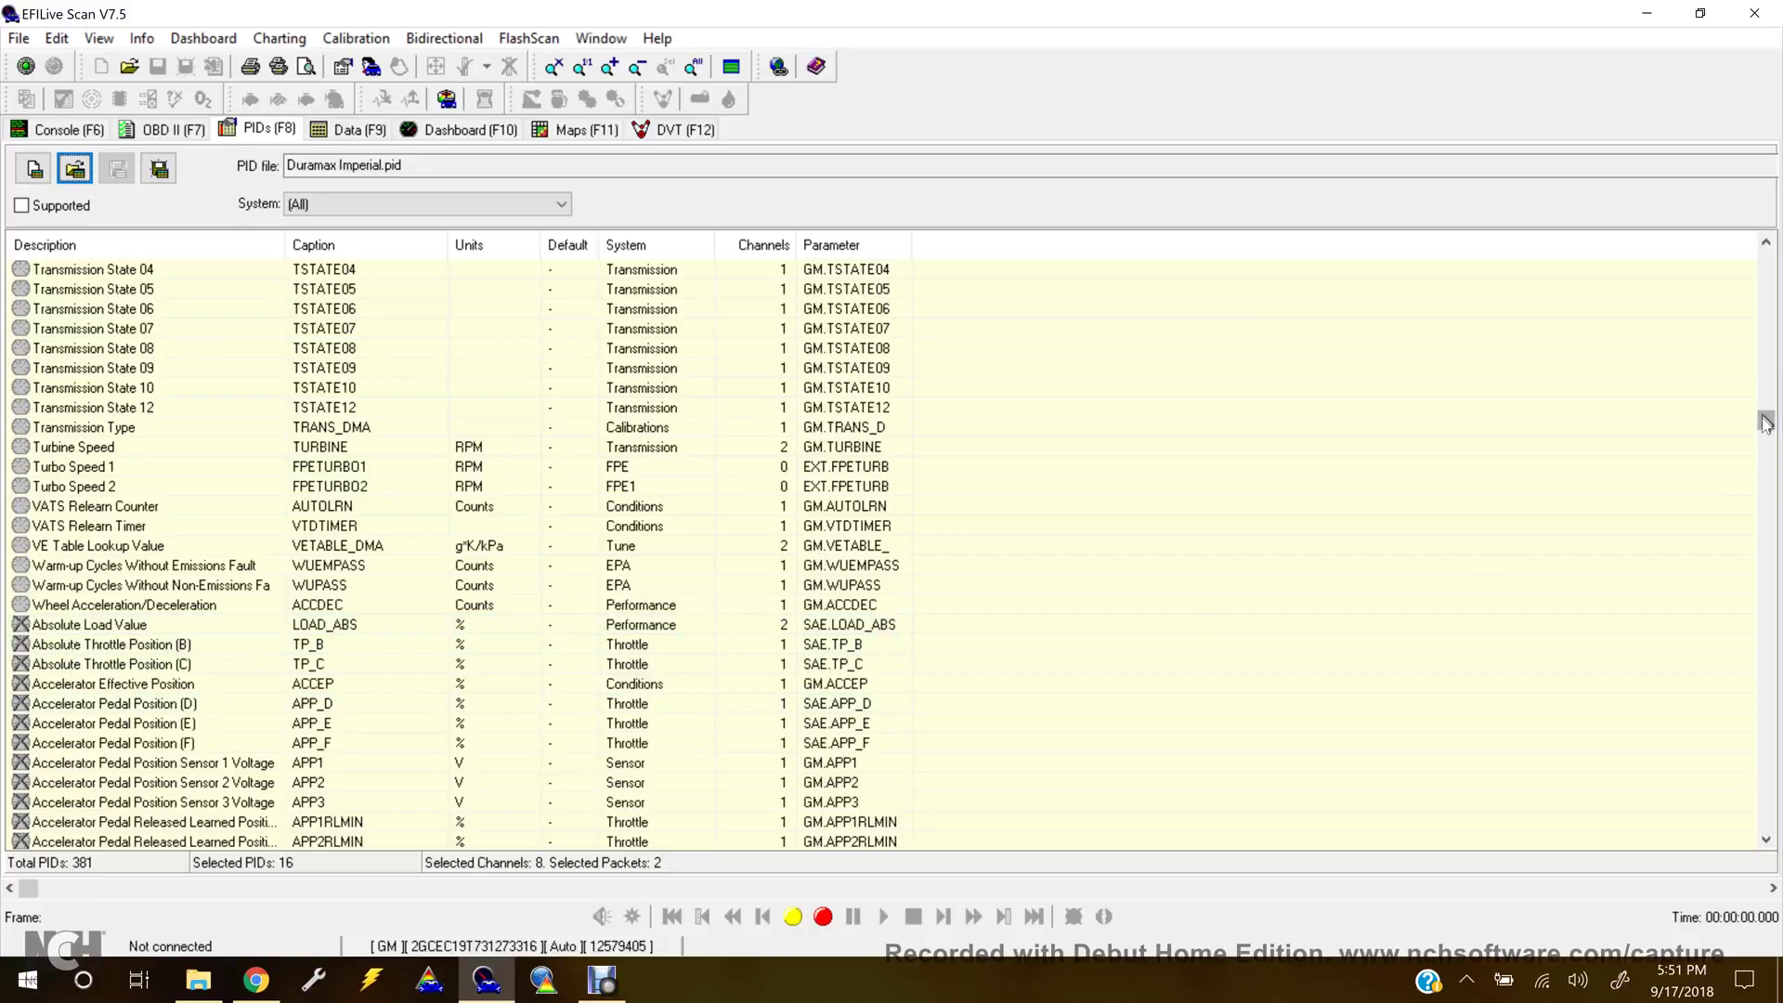
left_click_drag(1765, 423, 1765, 455)
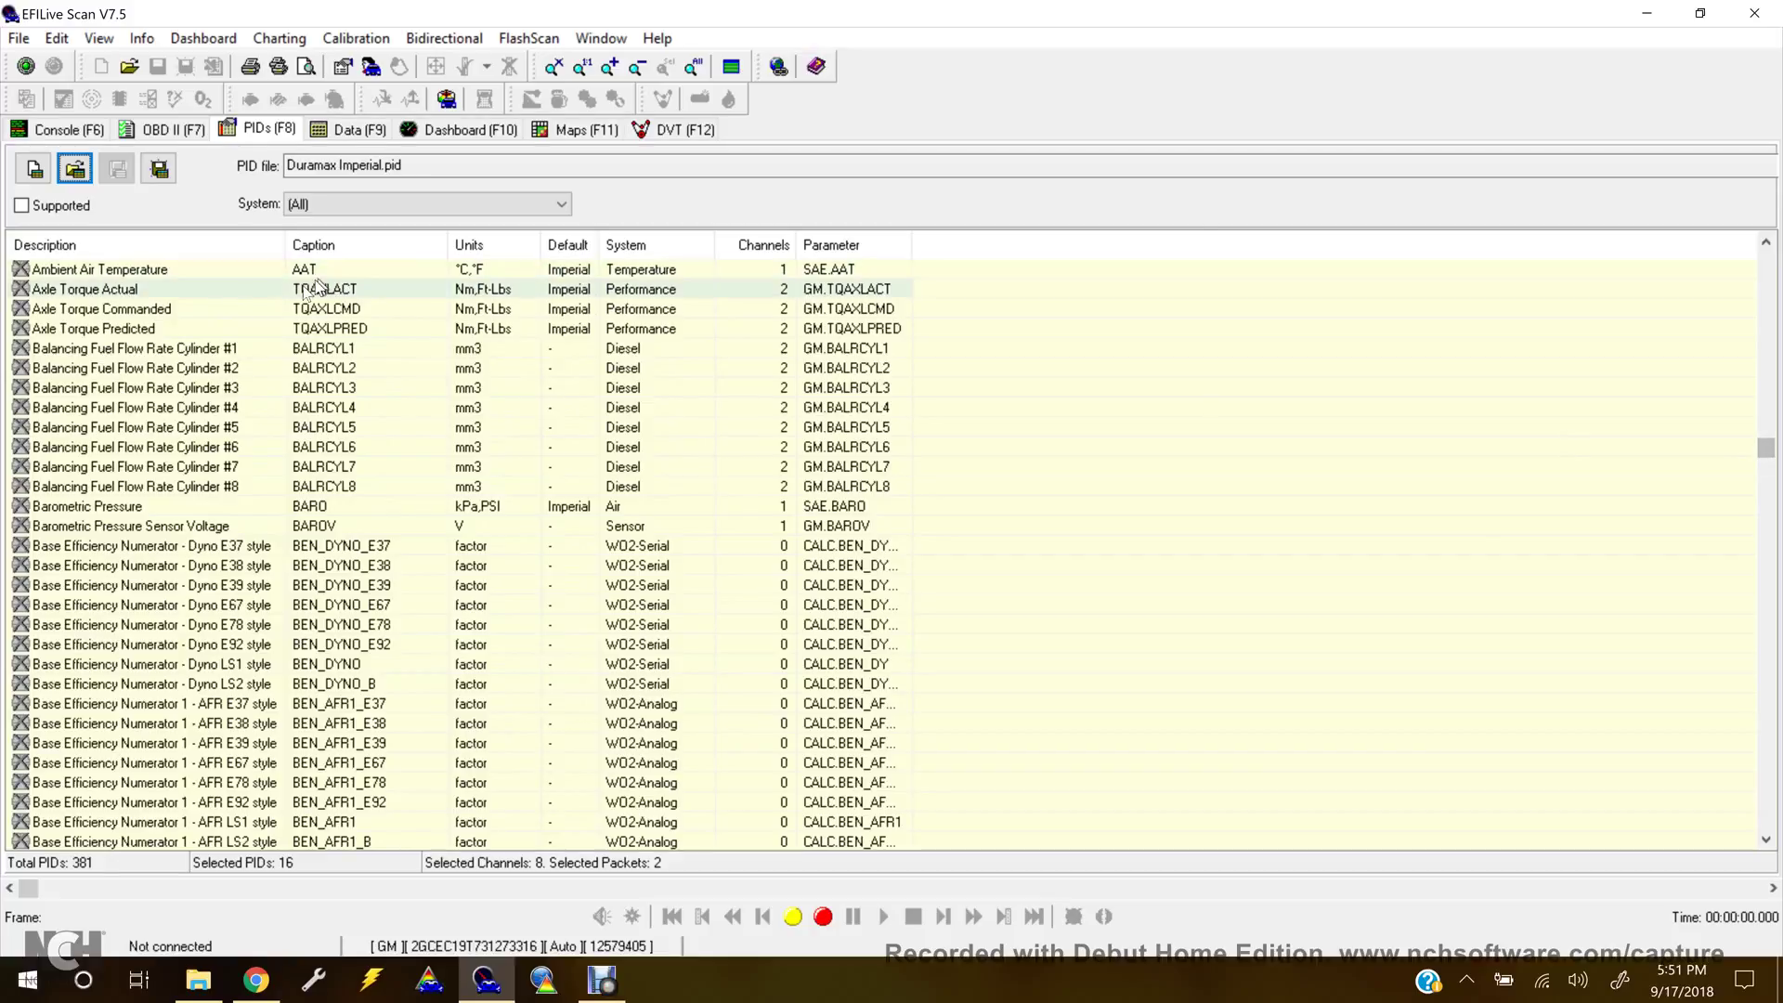
- Select Balancing Fuel Flow Rate Cylinder #1–#4 PIDs, accepting each invalid-PID prompt
double_click(185, 350)
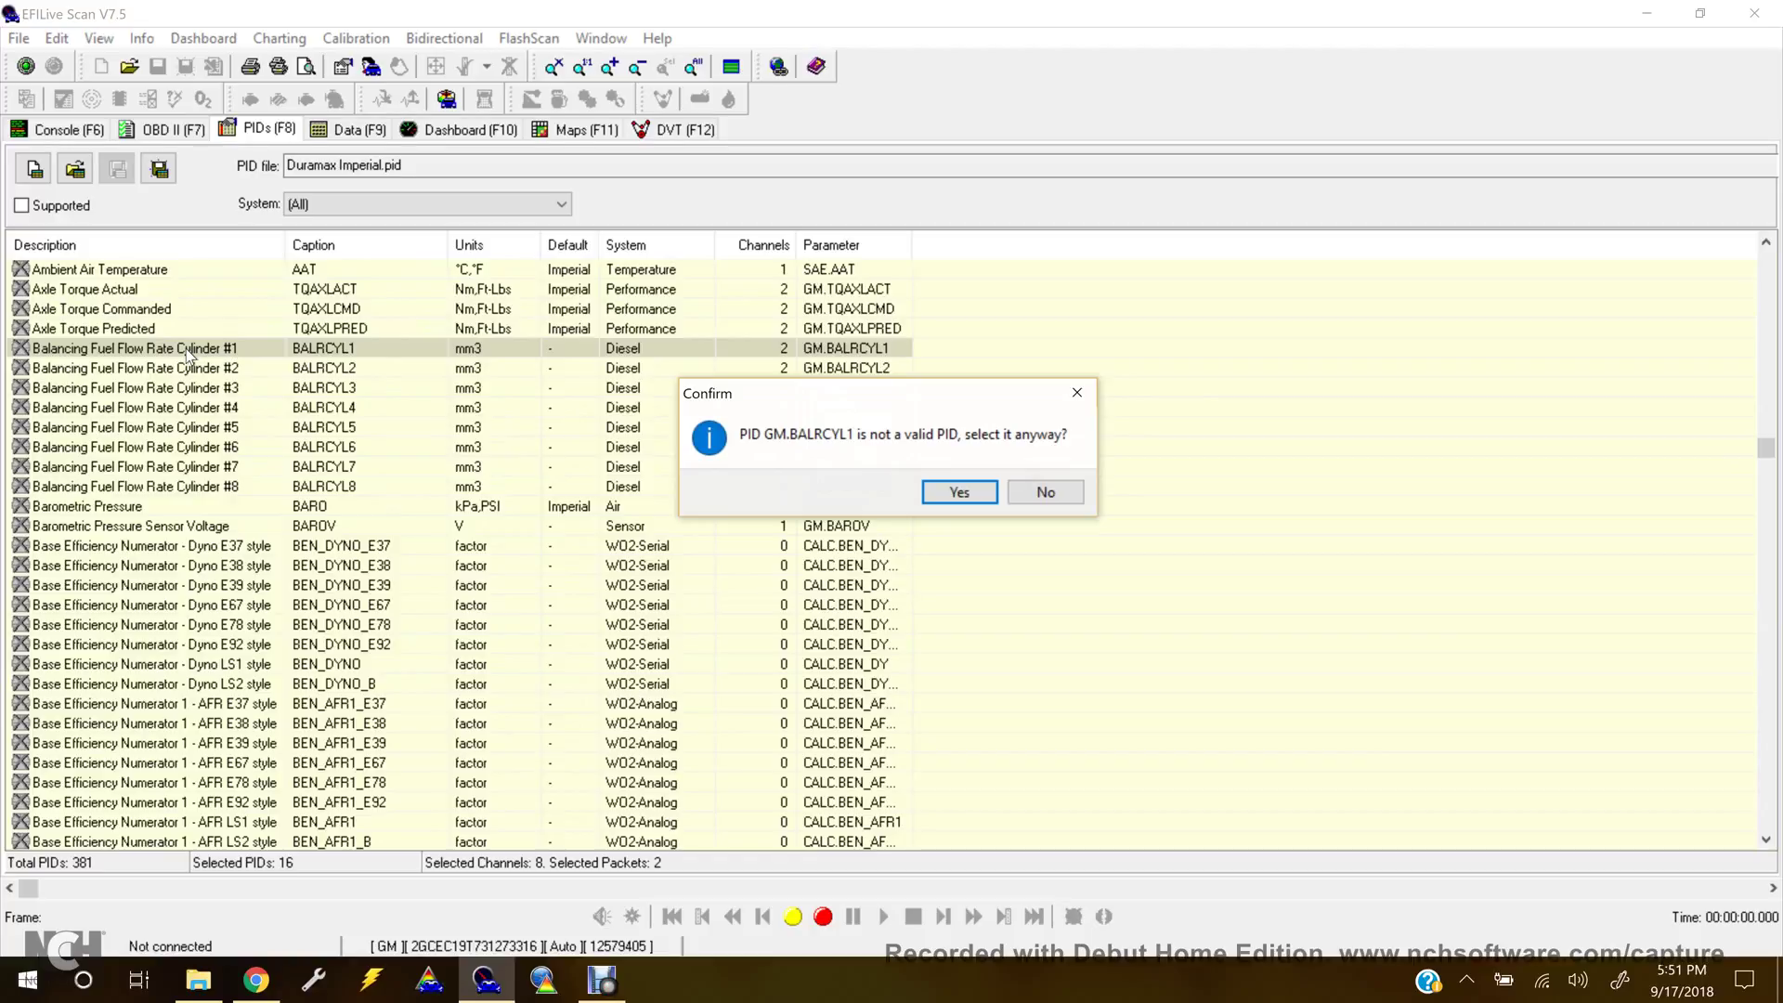
key("Return")
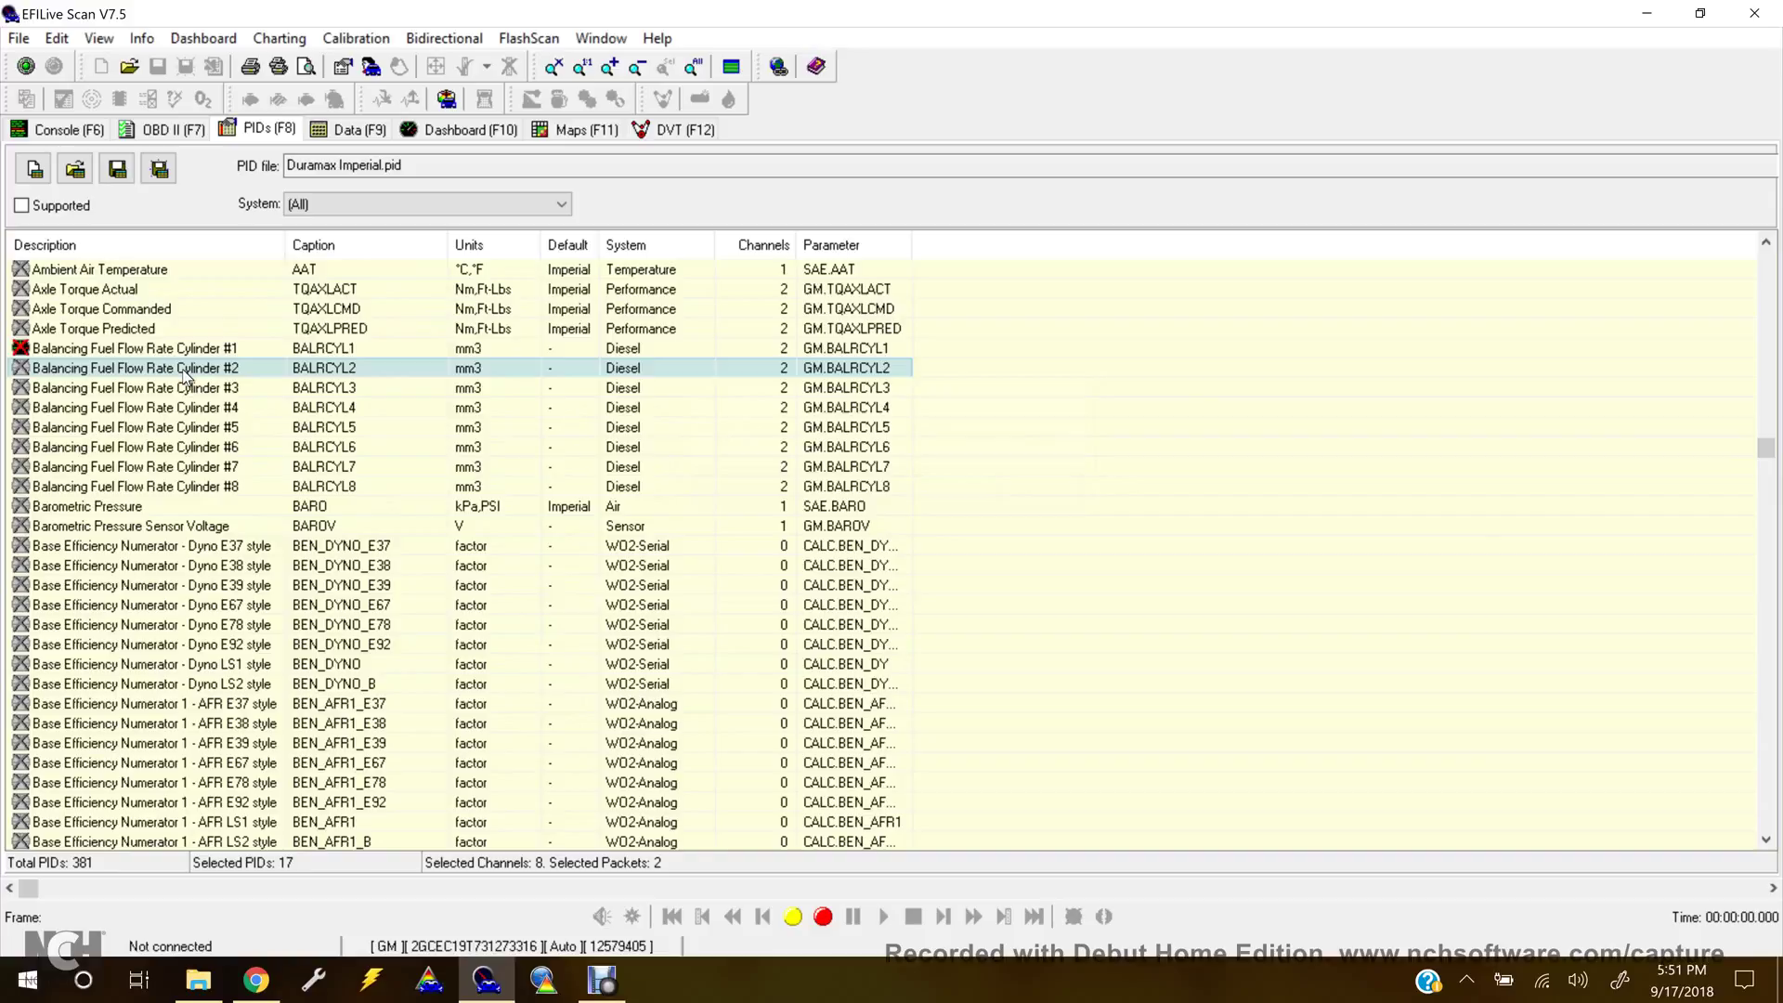
double_click(185, 374)
key("Return")
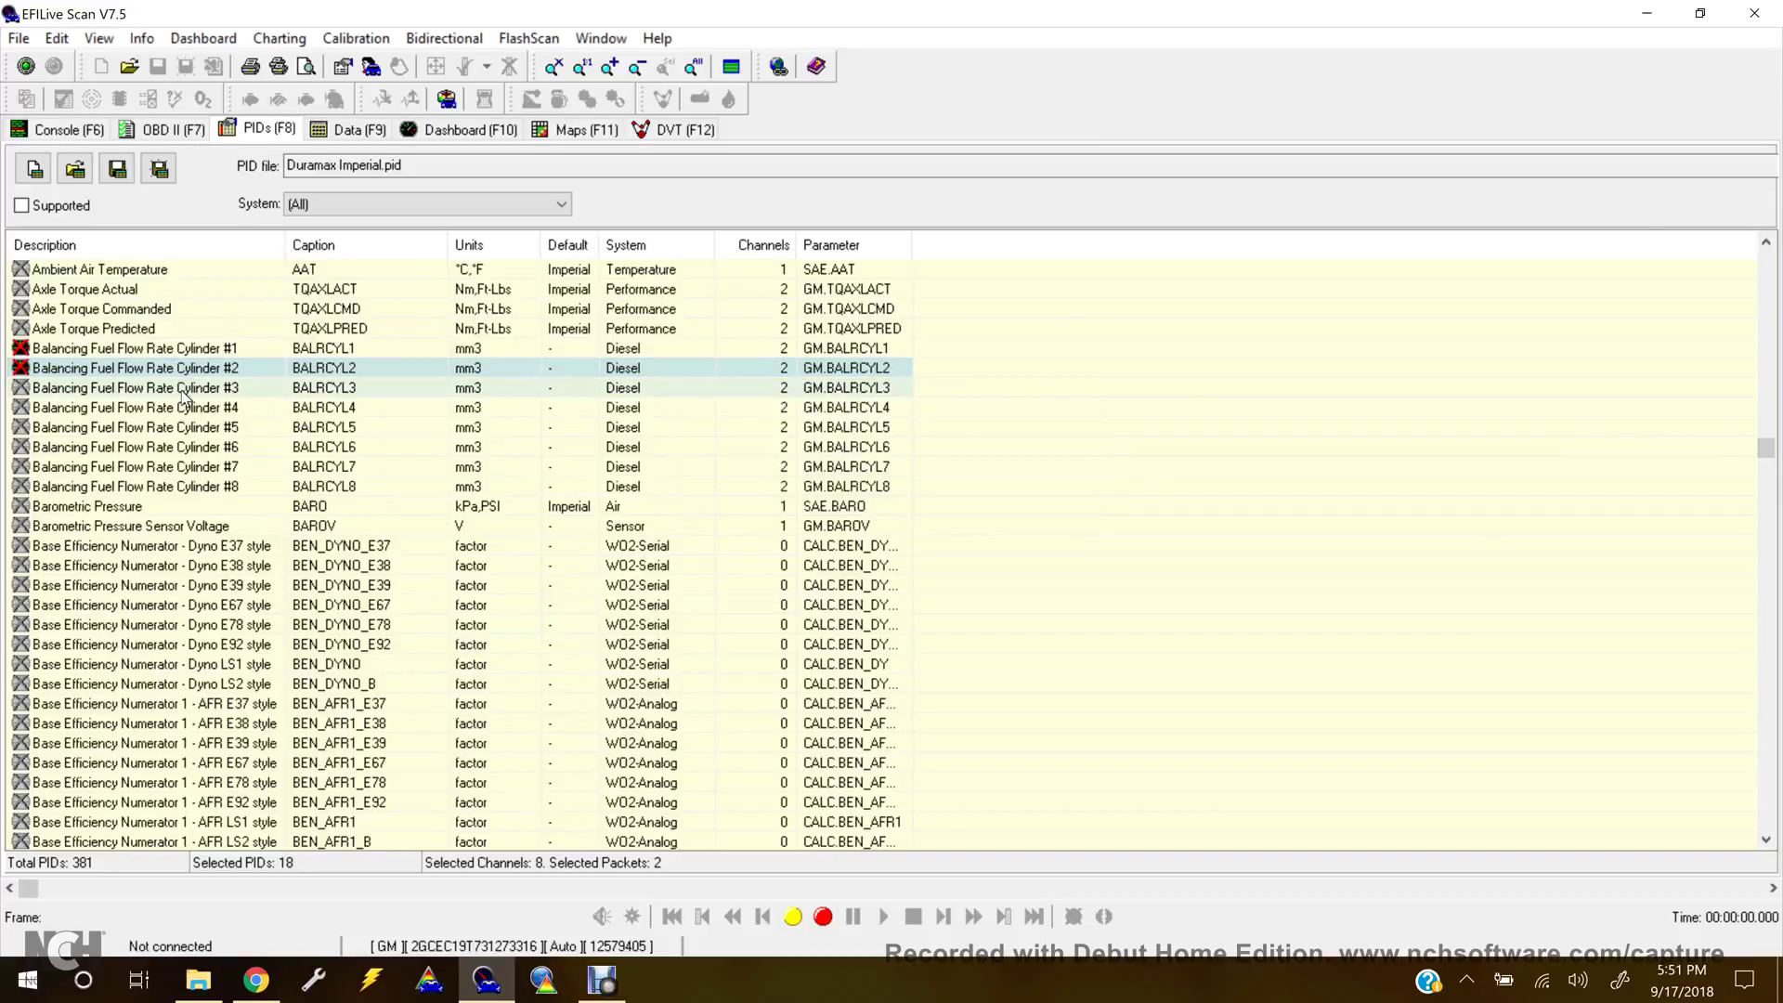
double_click(183, 390)
key("Return")
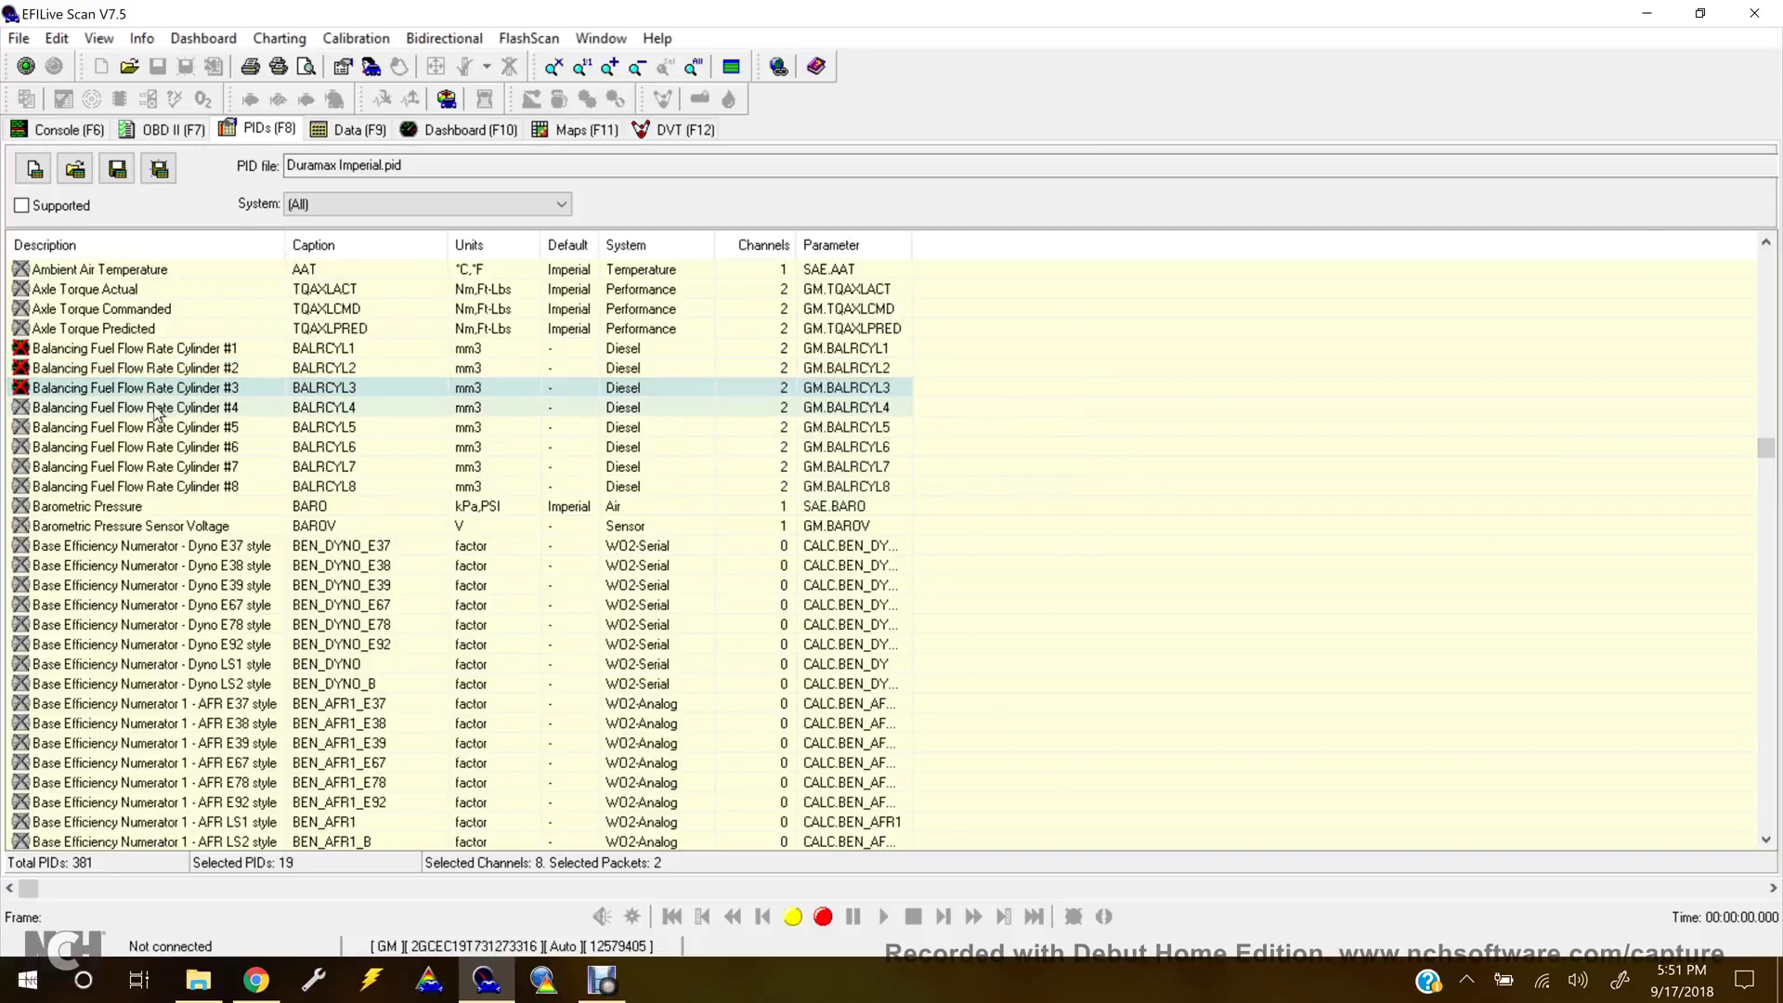
double_click(158, 412)
key("Return")
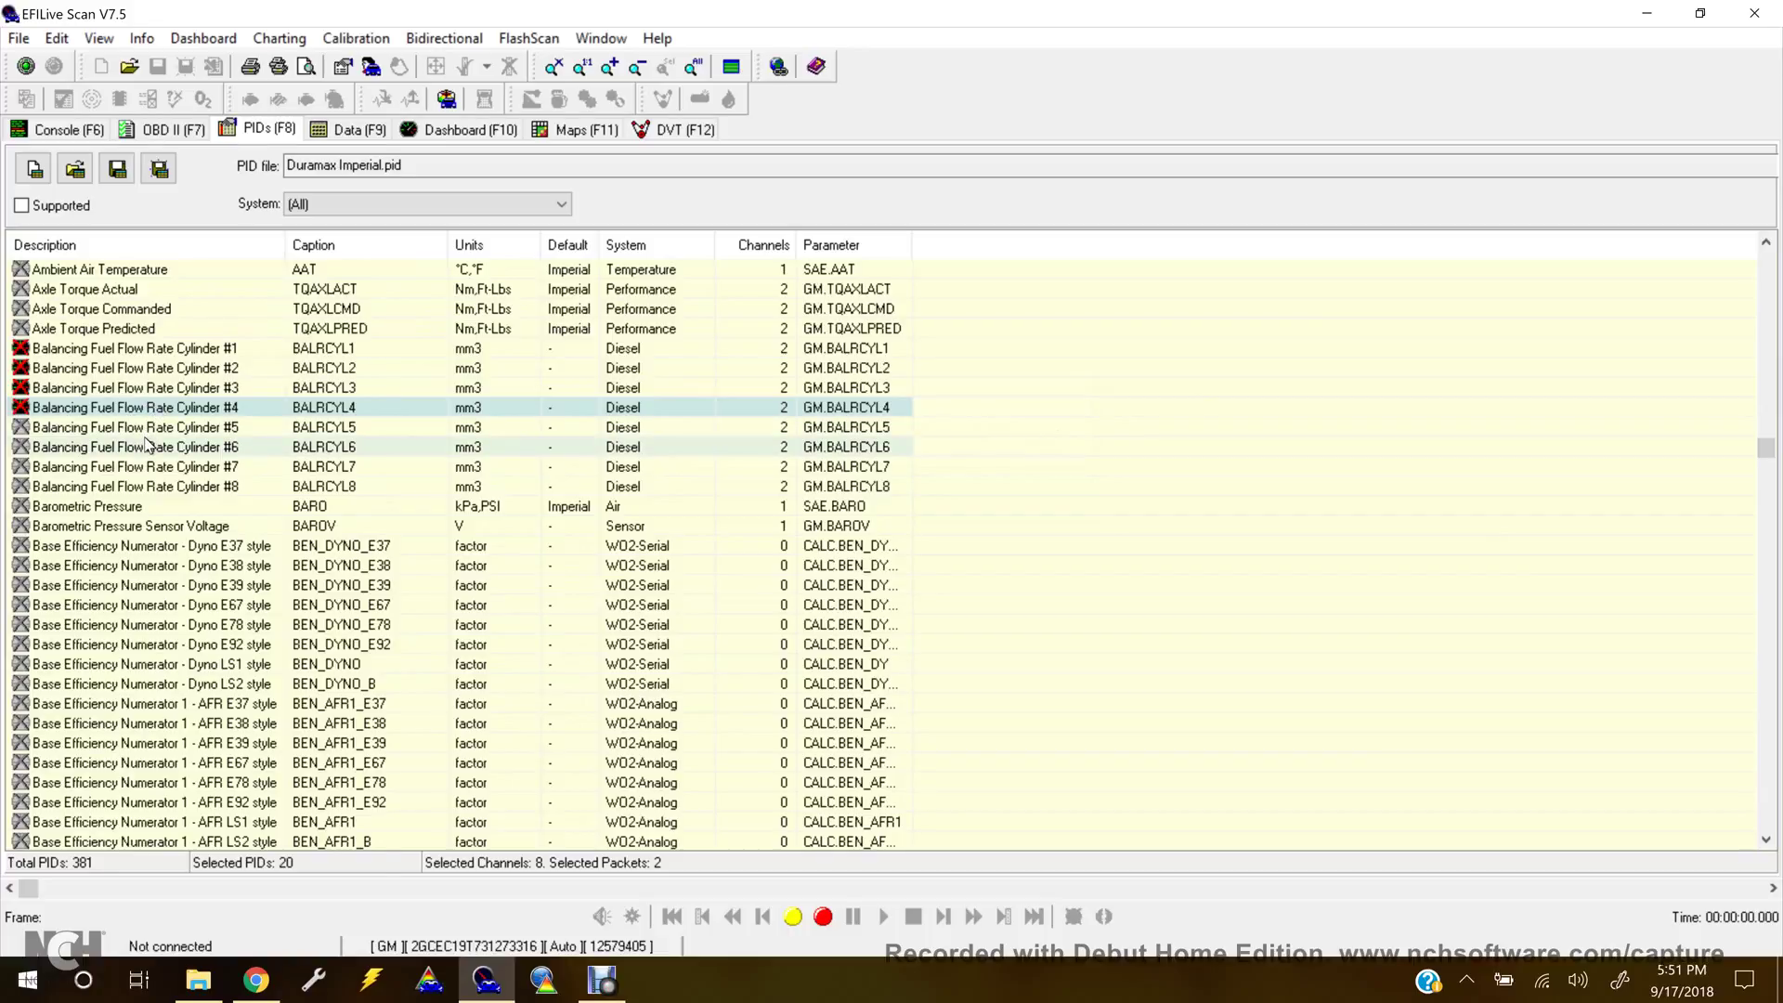
- Select Balancing Fuel Flow Rate Cylinder #5–#8 PIDs, confirming each prompt
double_click(148, 430)
key("Return")
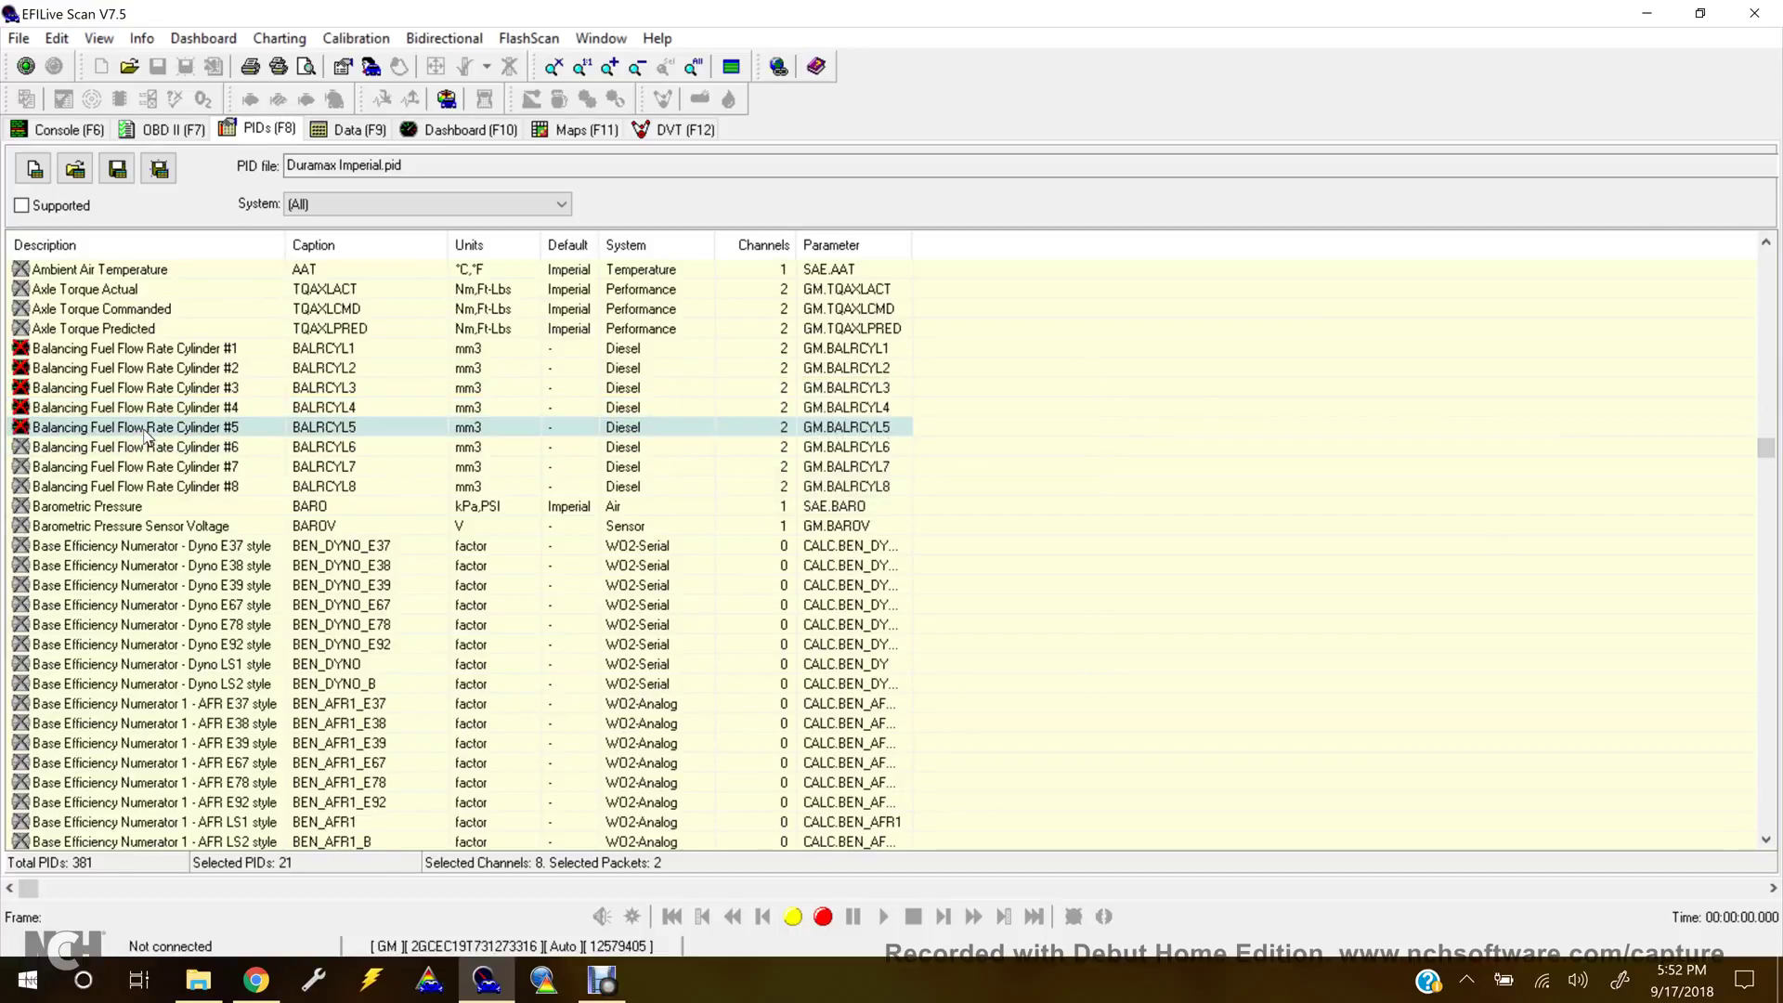
double_click(150, 450)
key("Return")
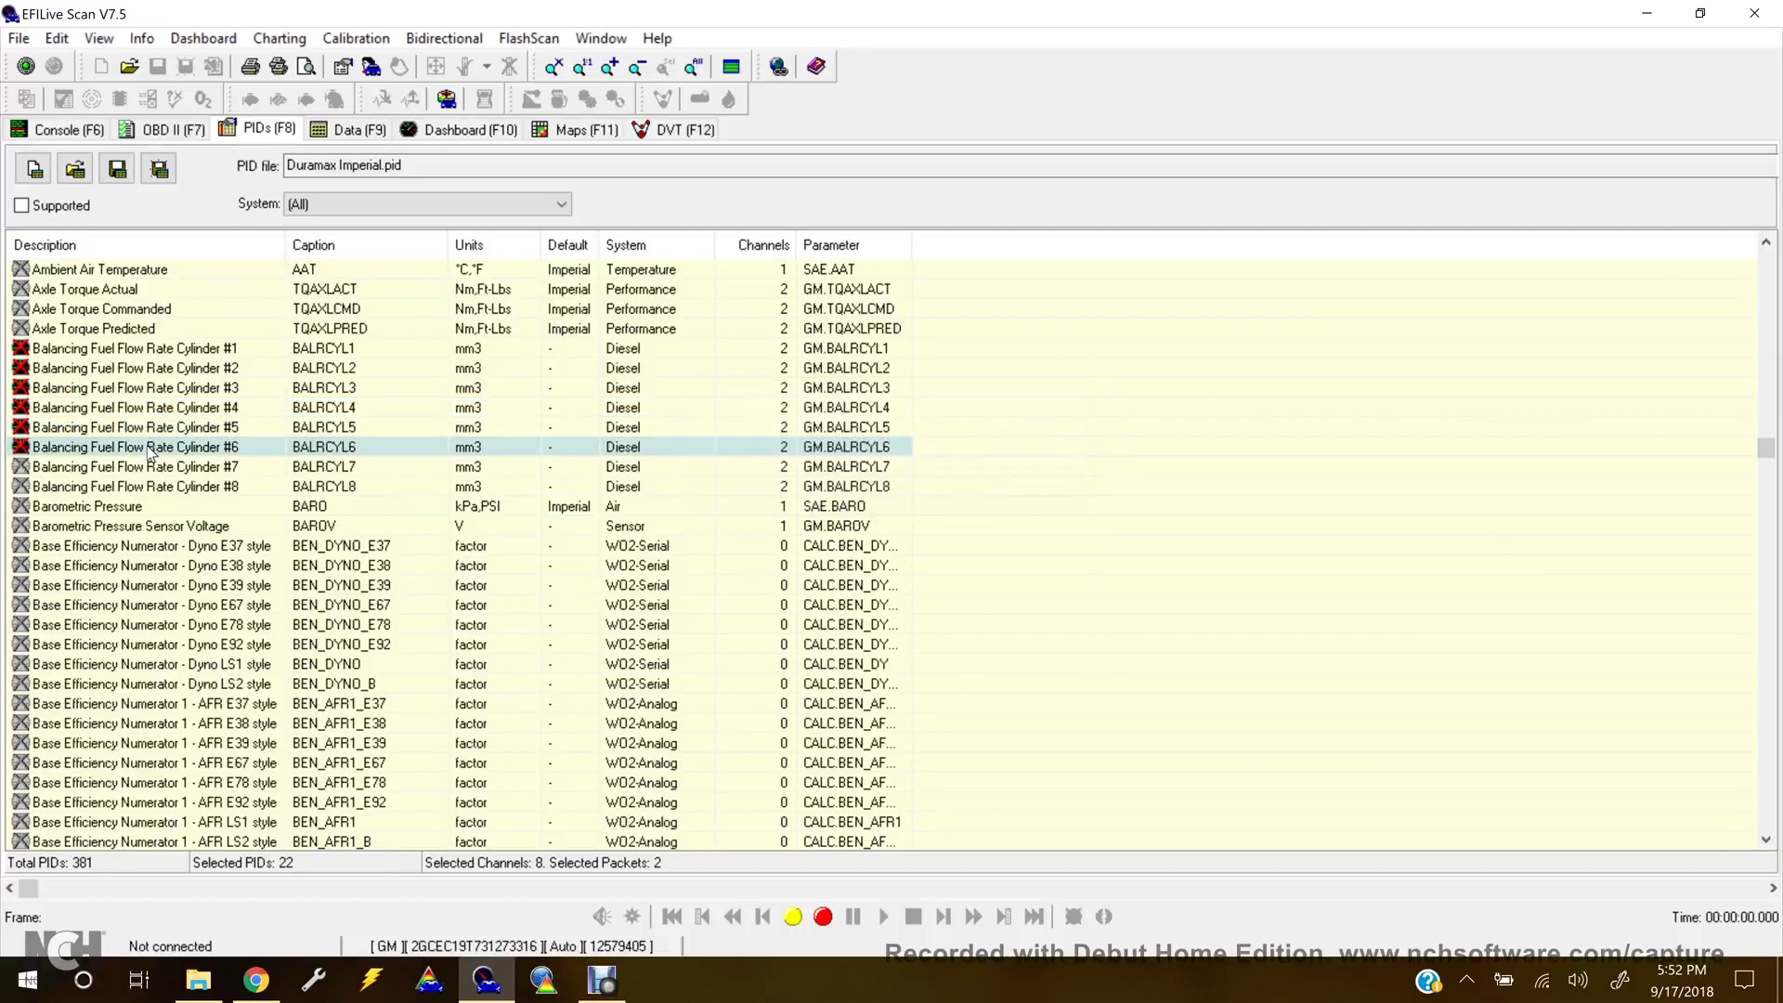
double_click(148, 467)
key("Return")
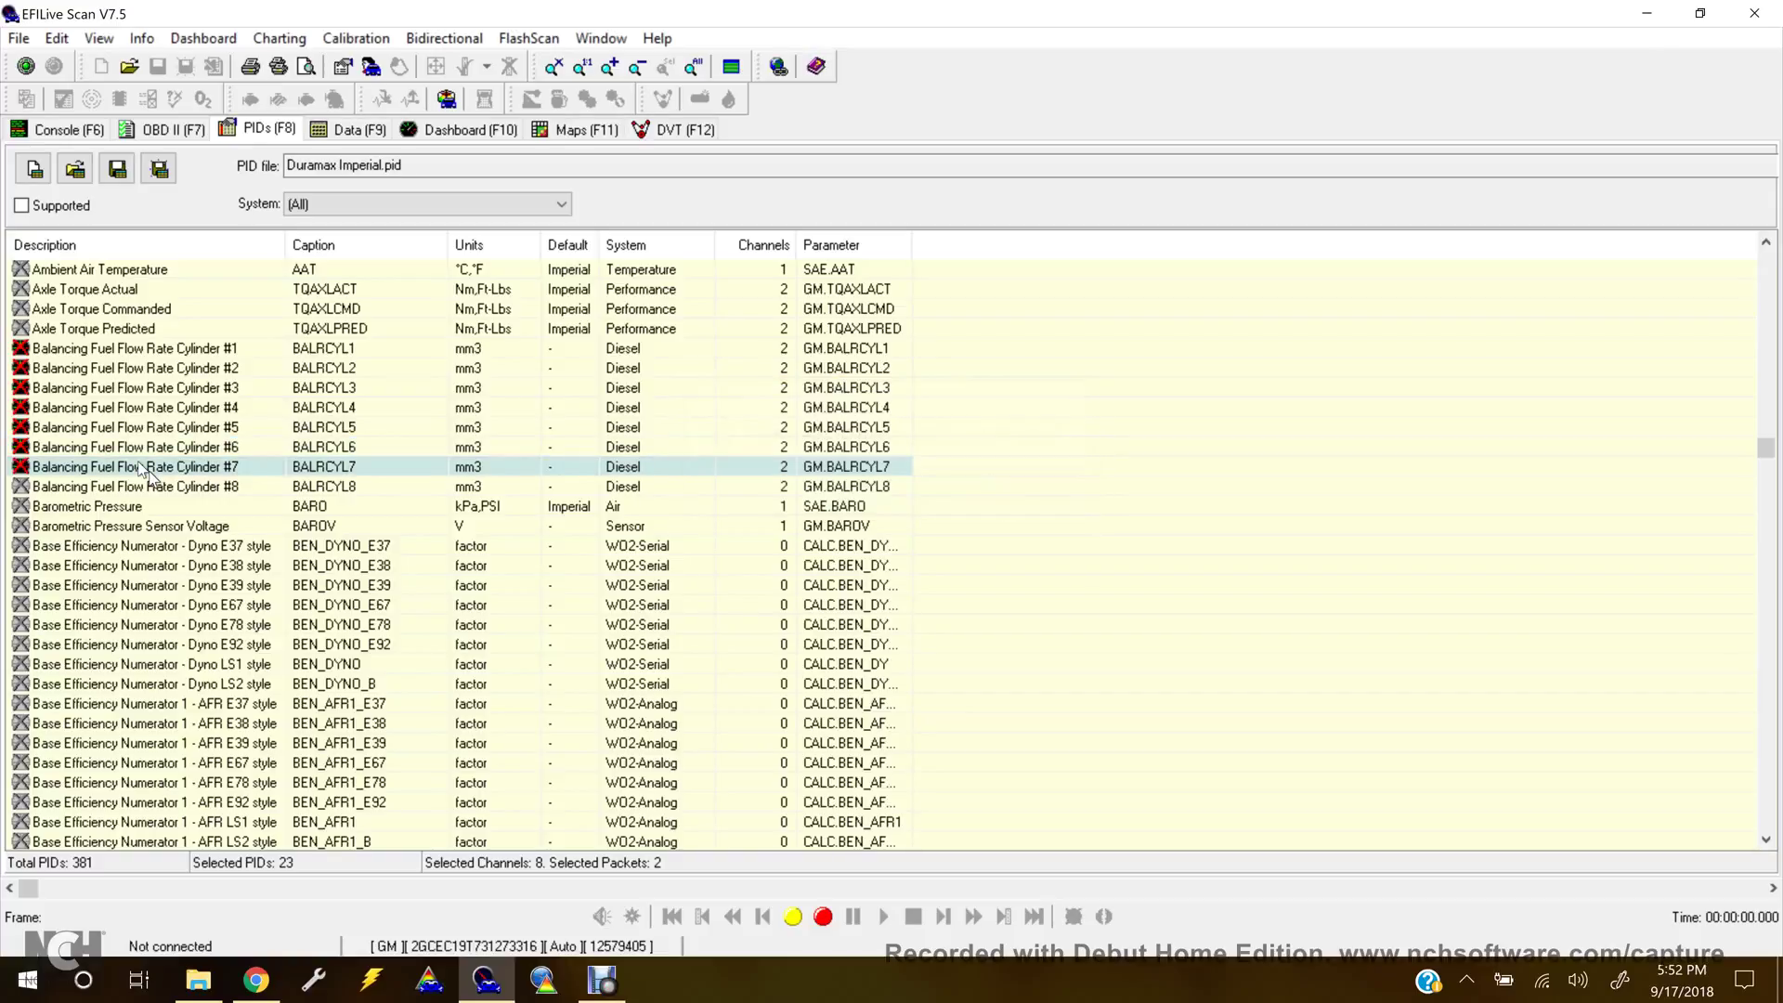
double_click(149, 487)
key("Return")
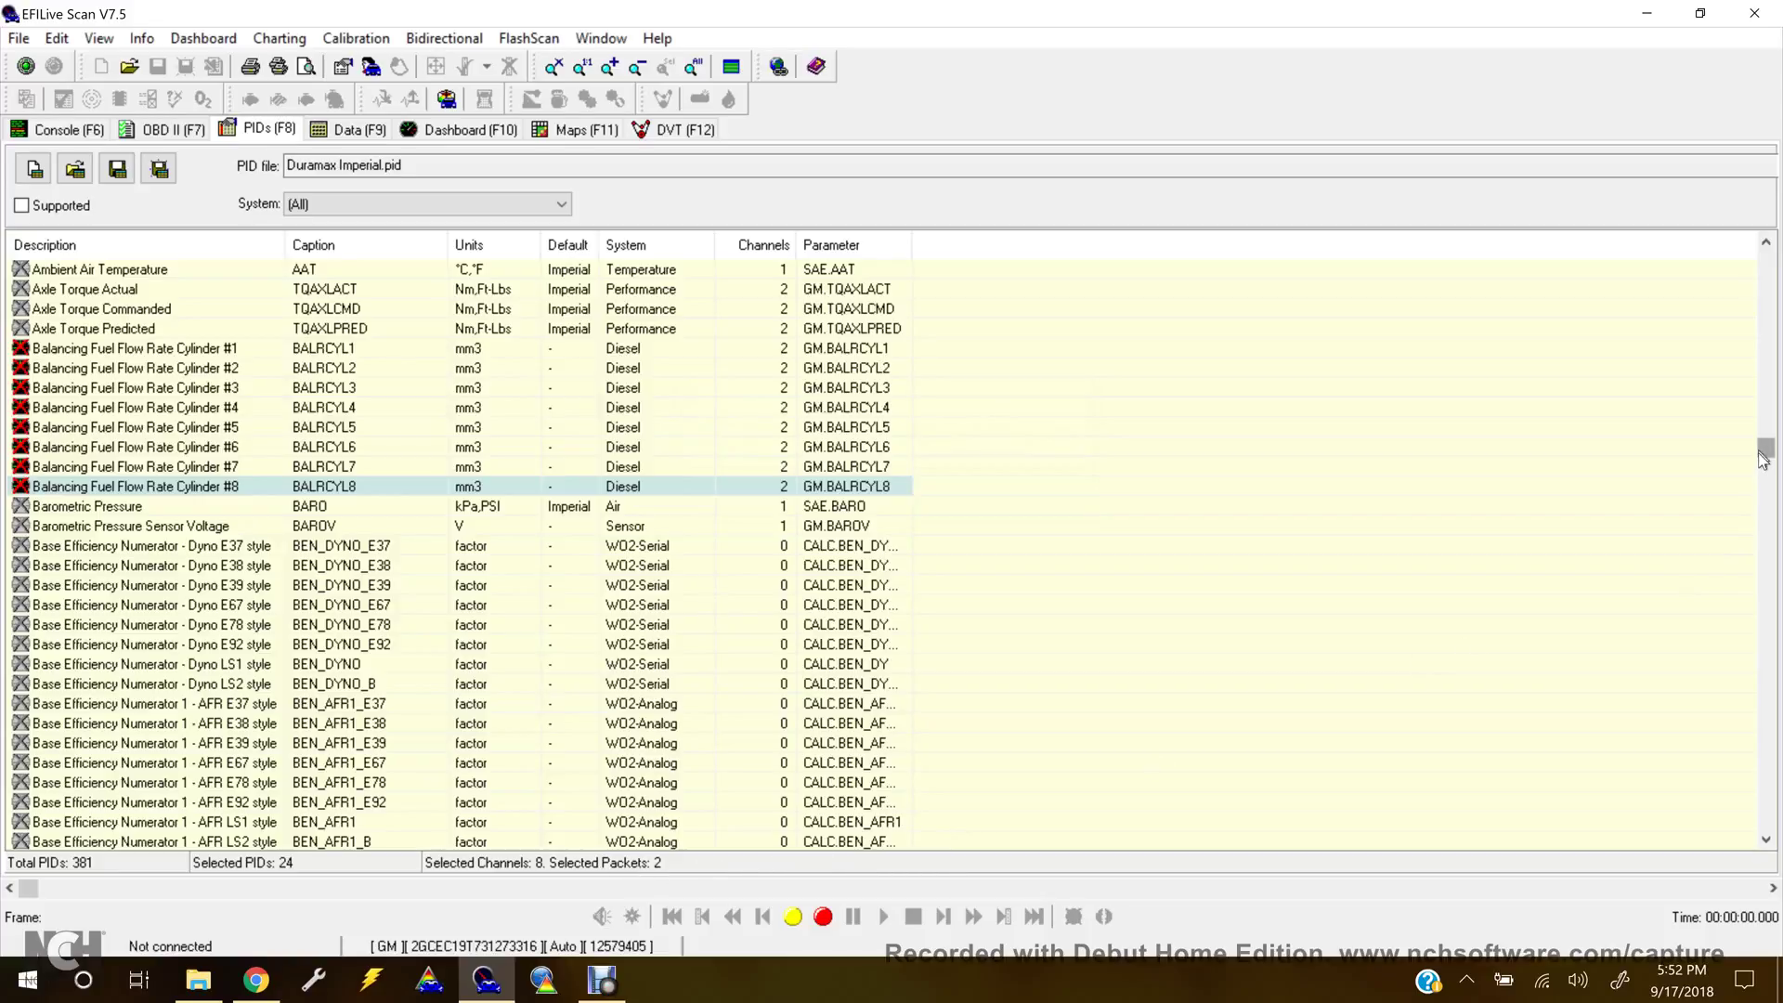
- Return to the top of the list and sort so the 24 selected PIDs come first
left_click_drag(1764, 458, 1753, 264)
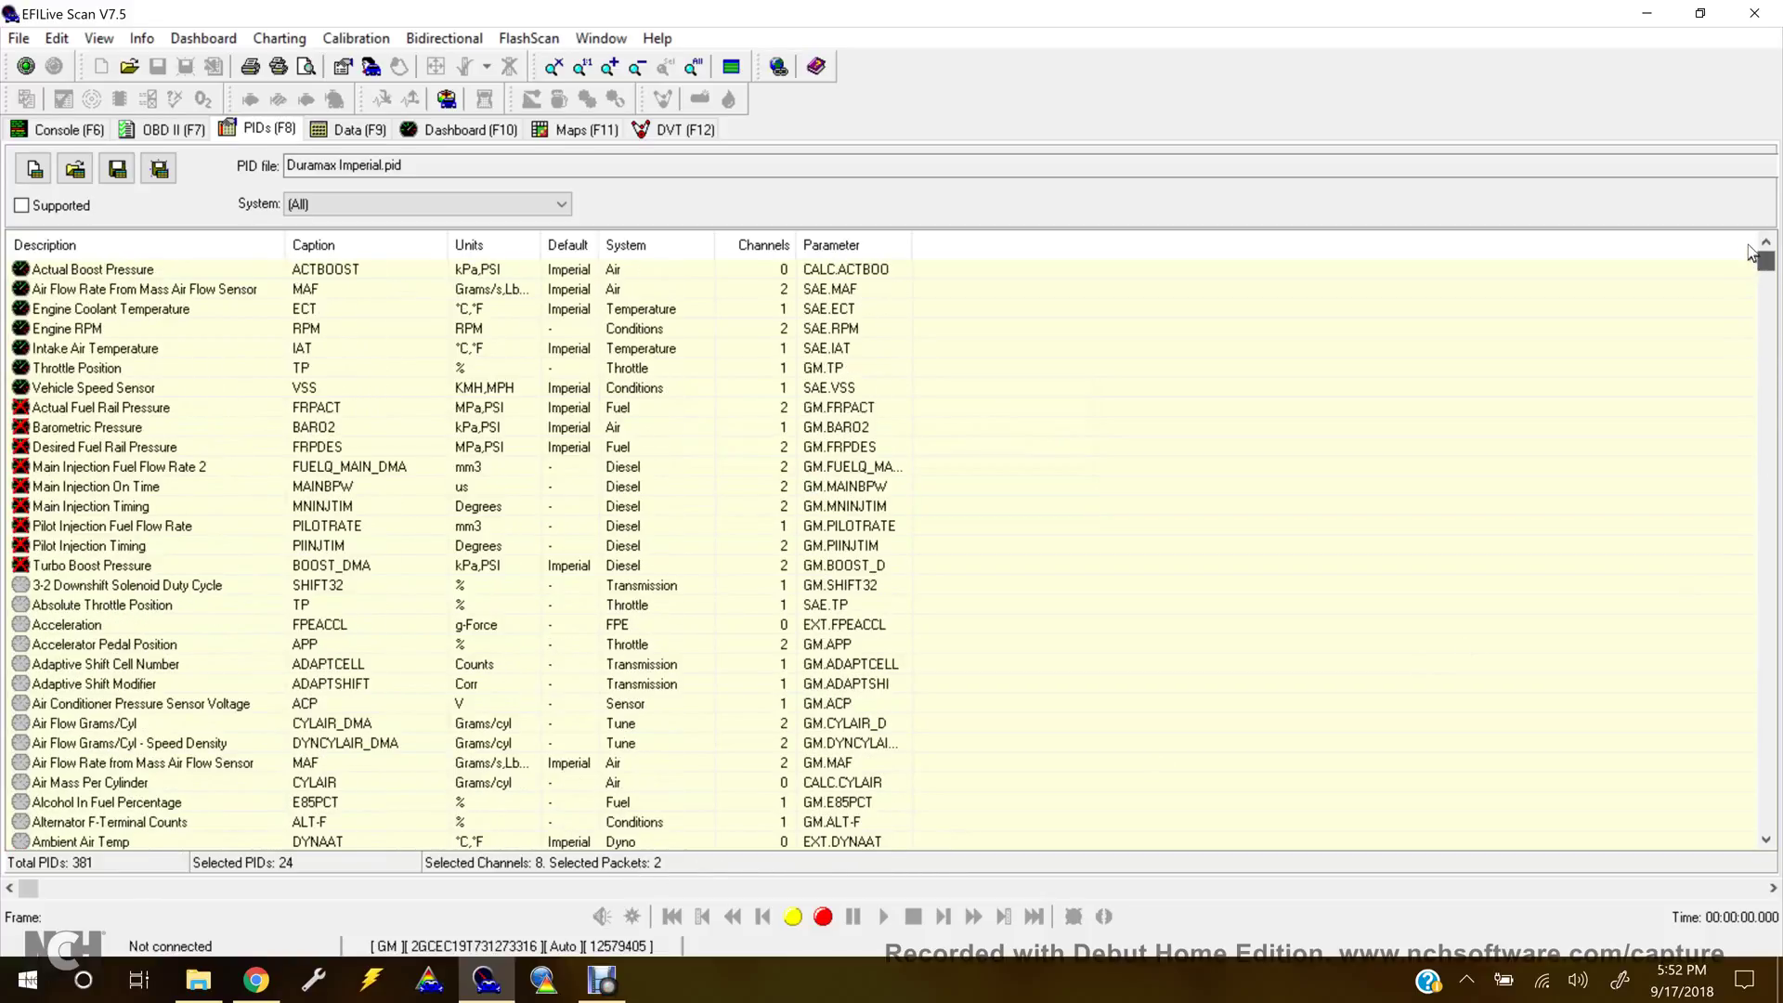
left_click(217, 243)
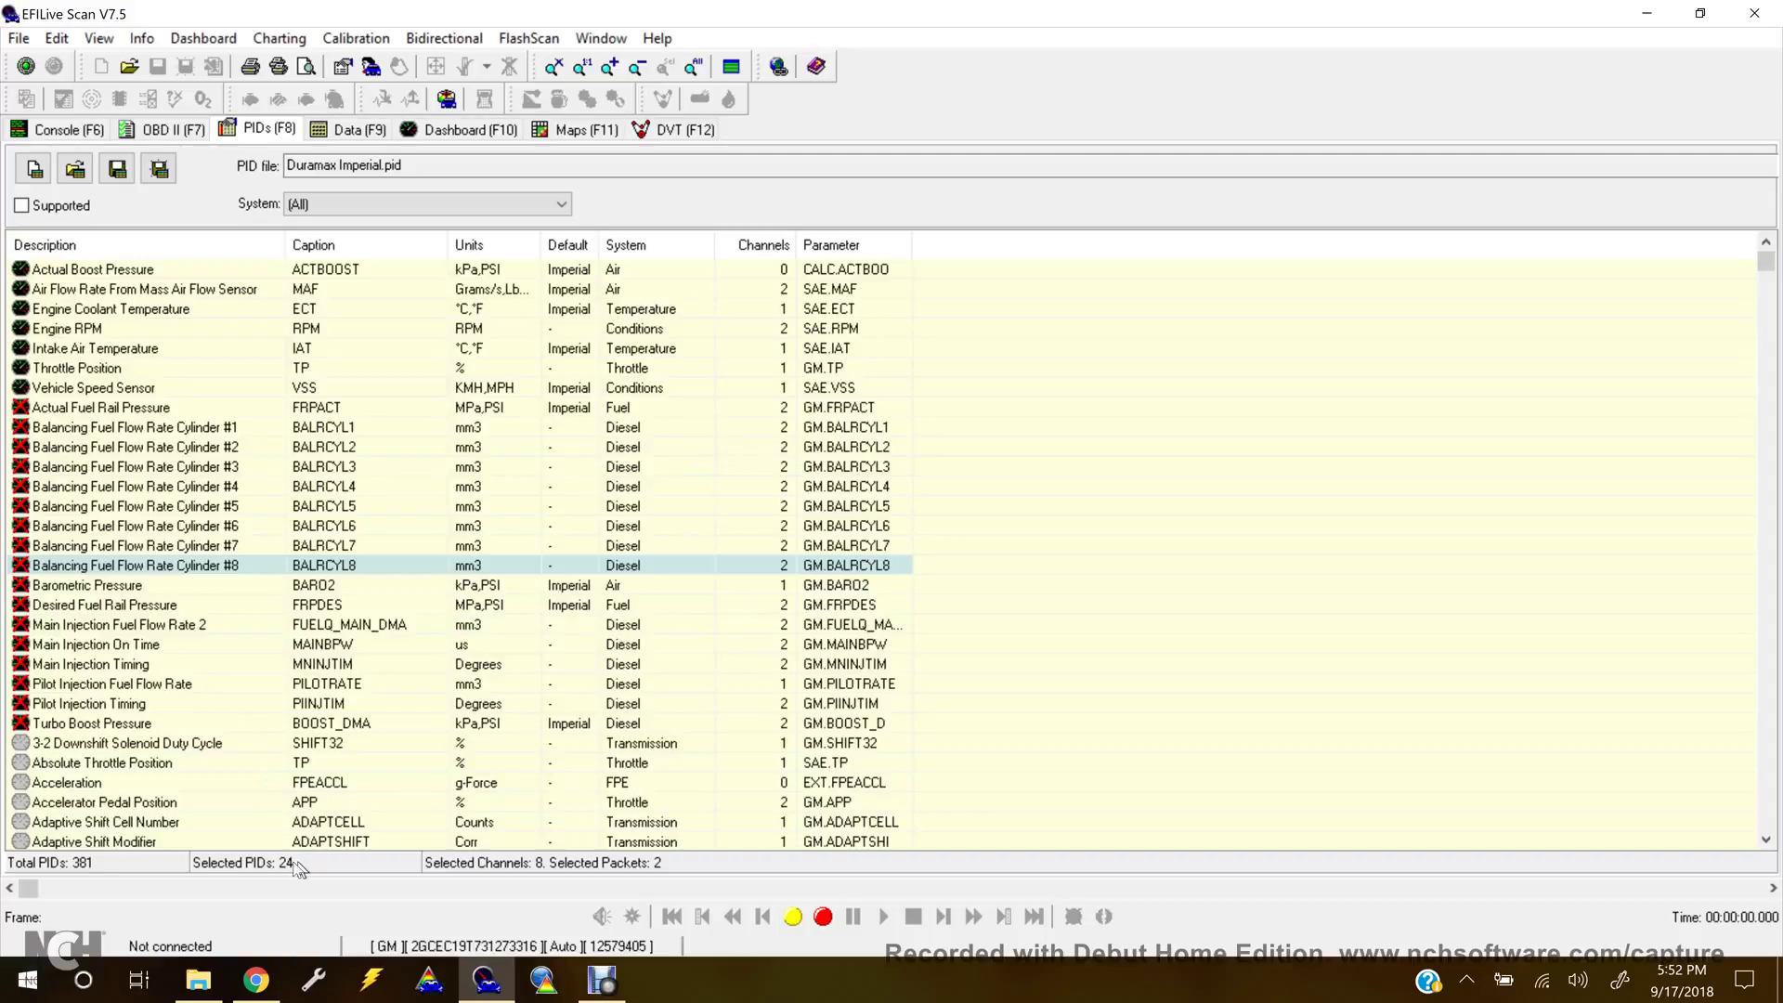
- Deselect the Barometric Pressure and Actual Boost Pressure PIDs
double_click(165, 587)
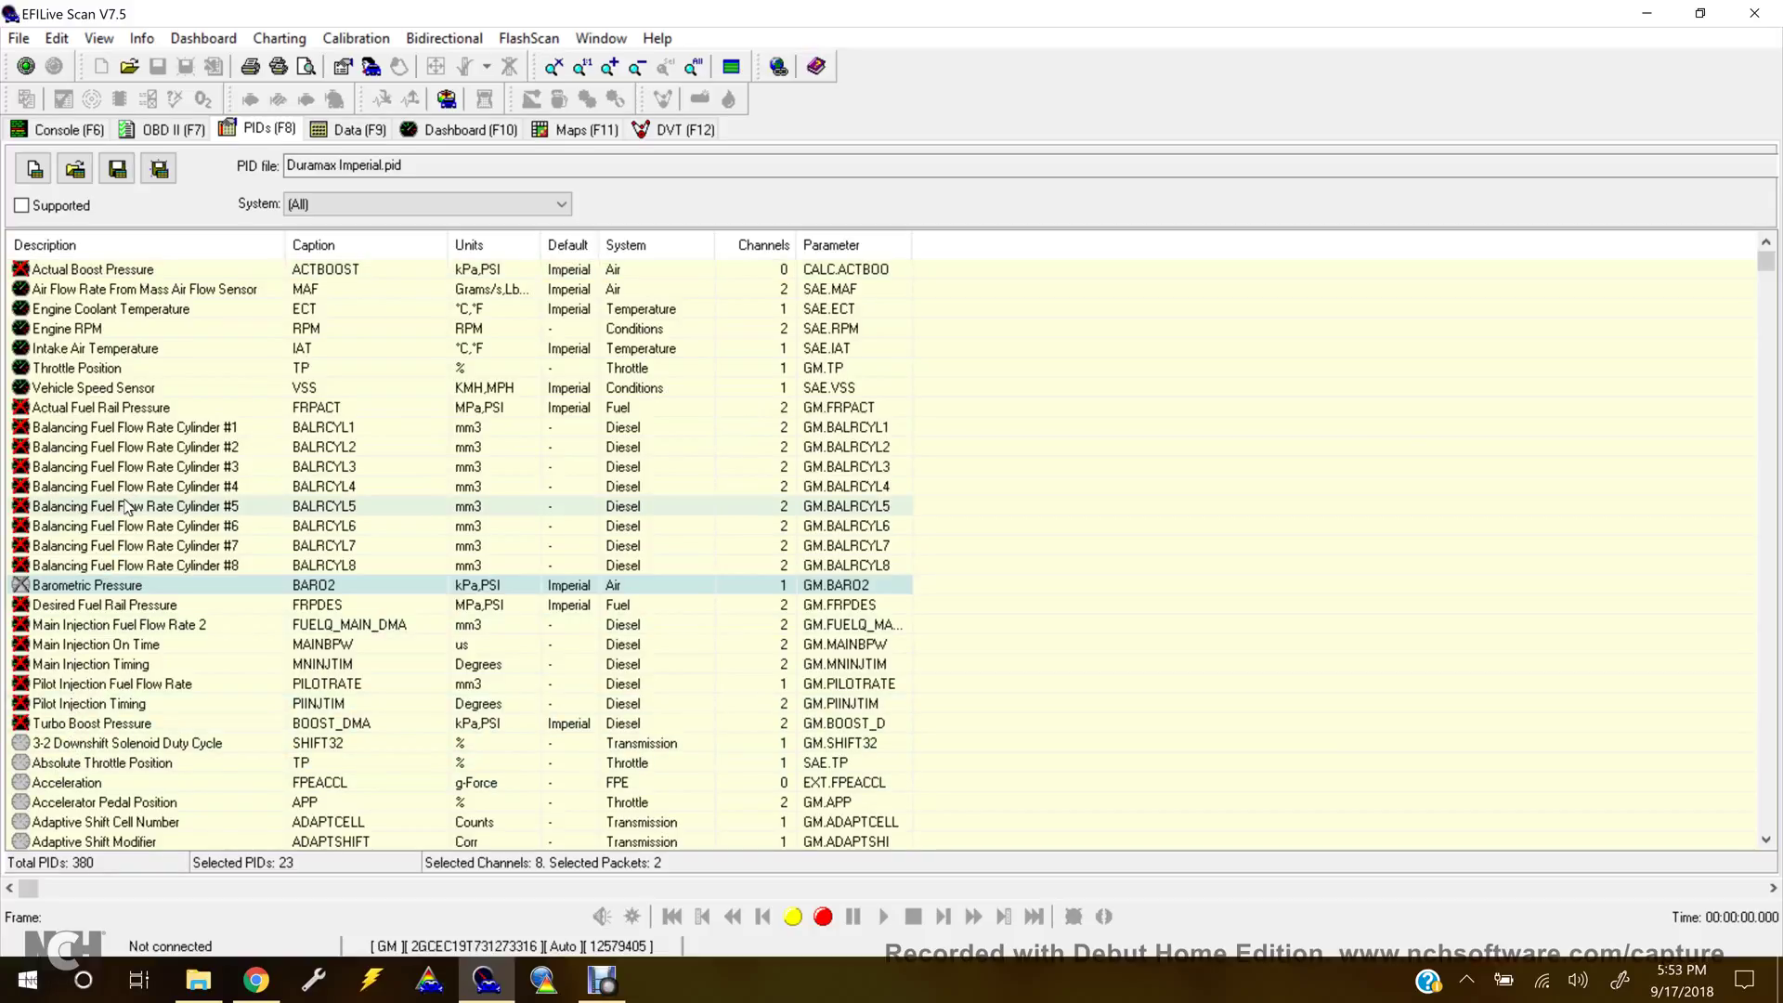
left_click(133, 277)
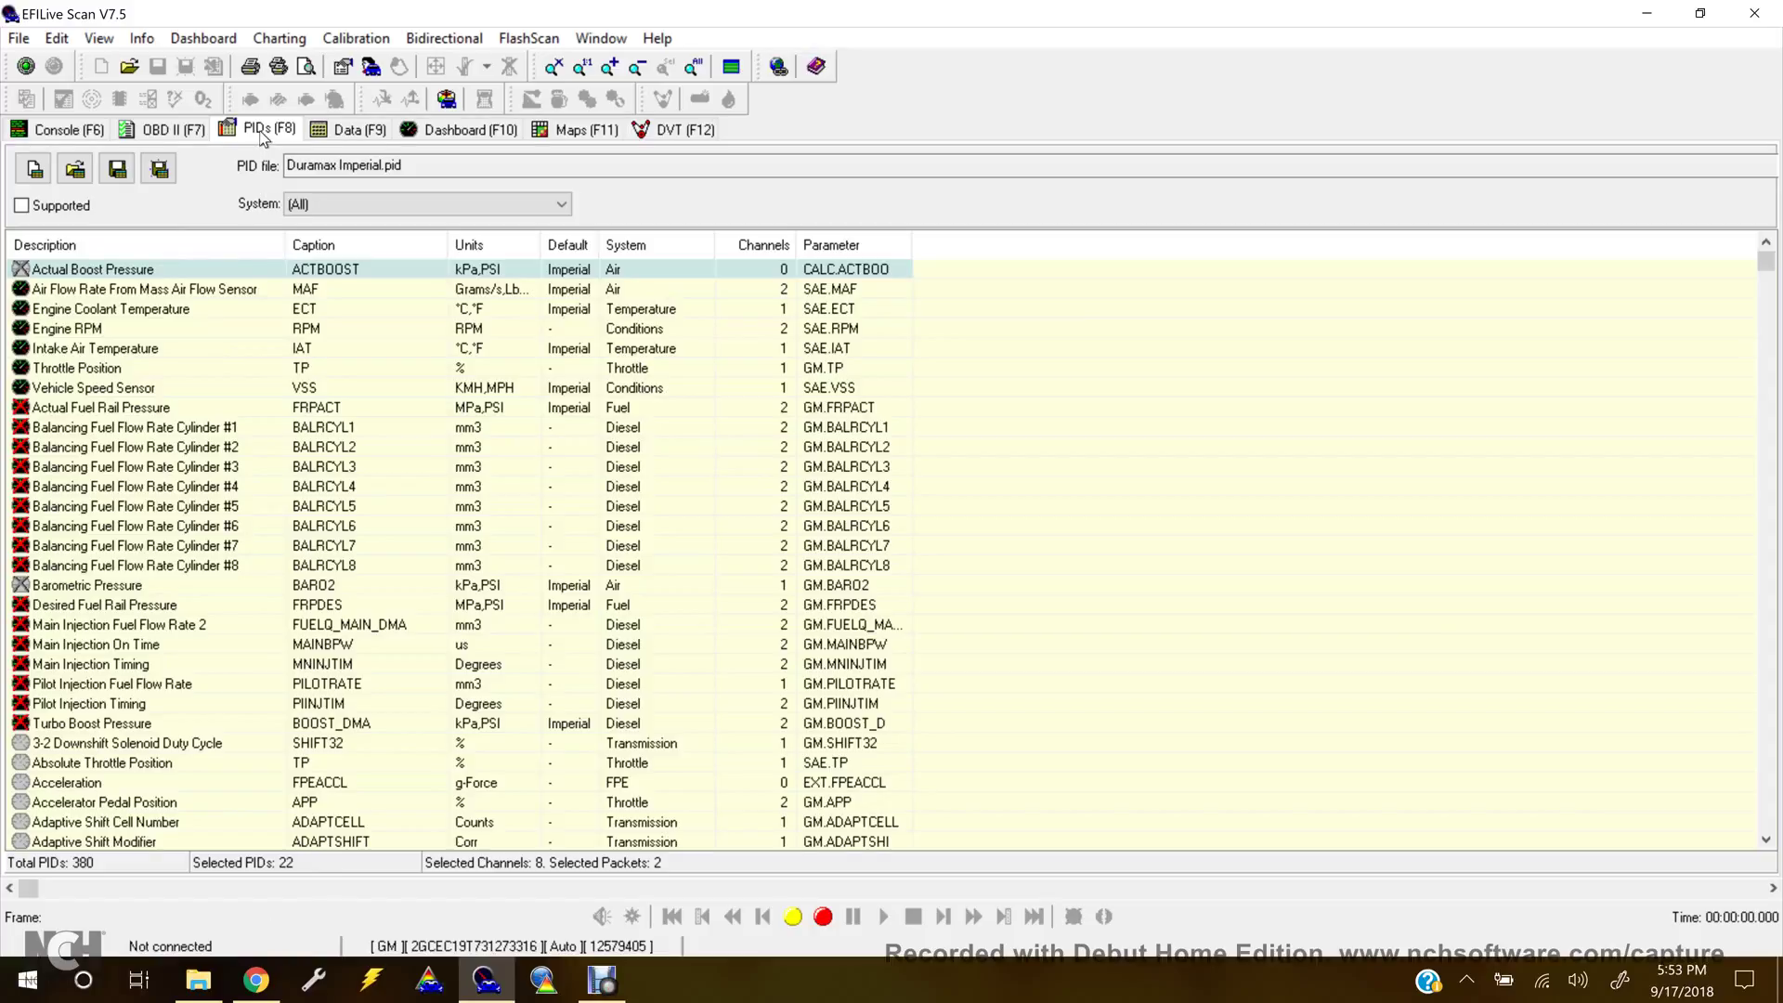
- Show the 22 PIDs on the Data tab, attempt monitoring, and close the ERR_NOCNX/122 error
left_click(359, 136)
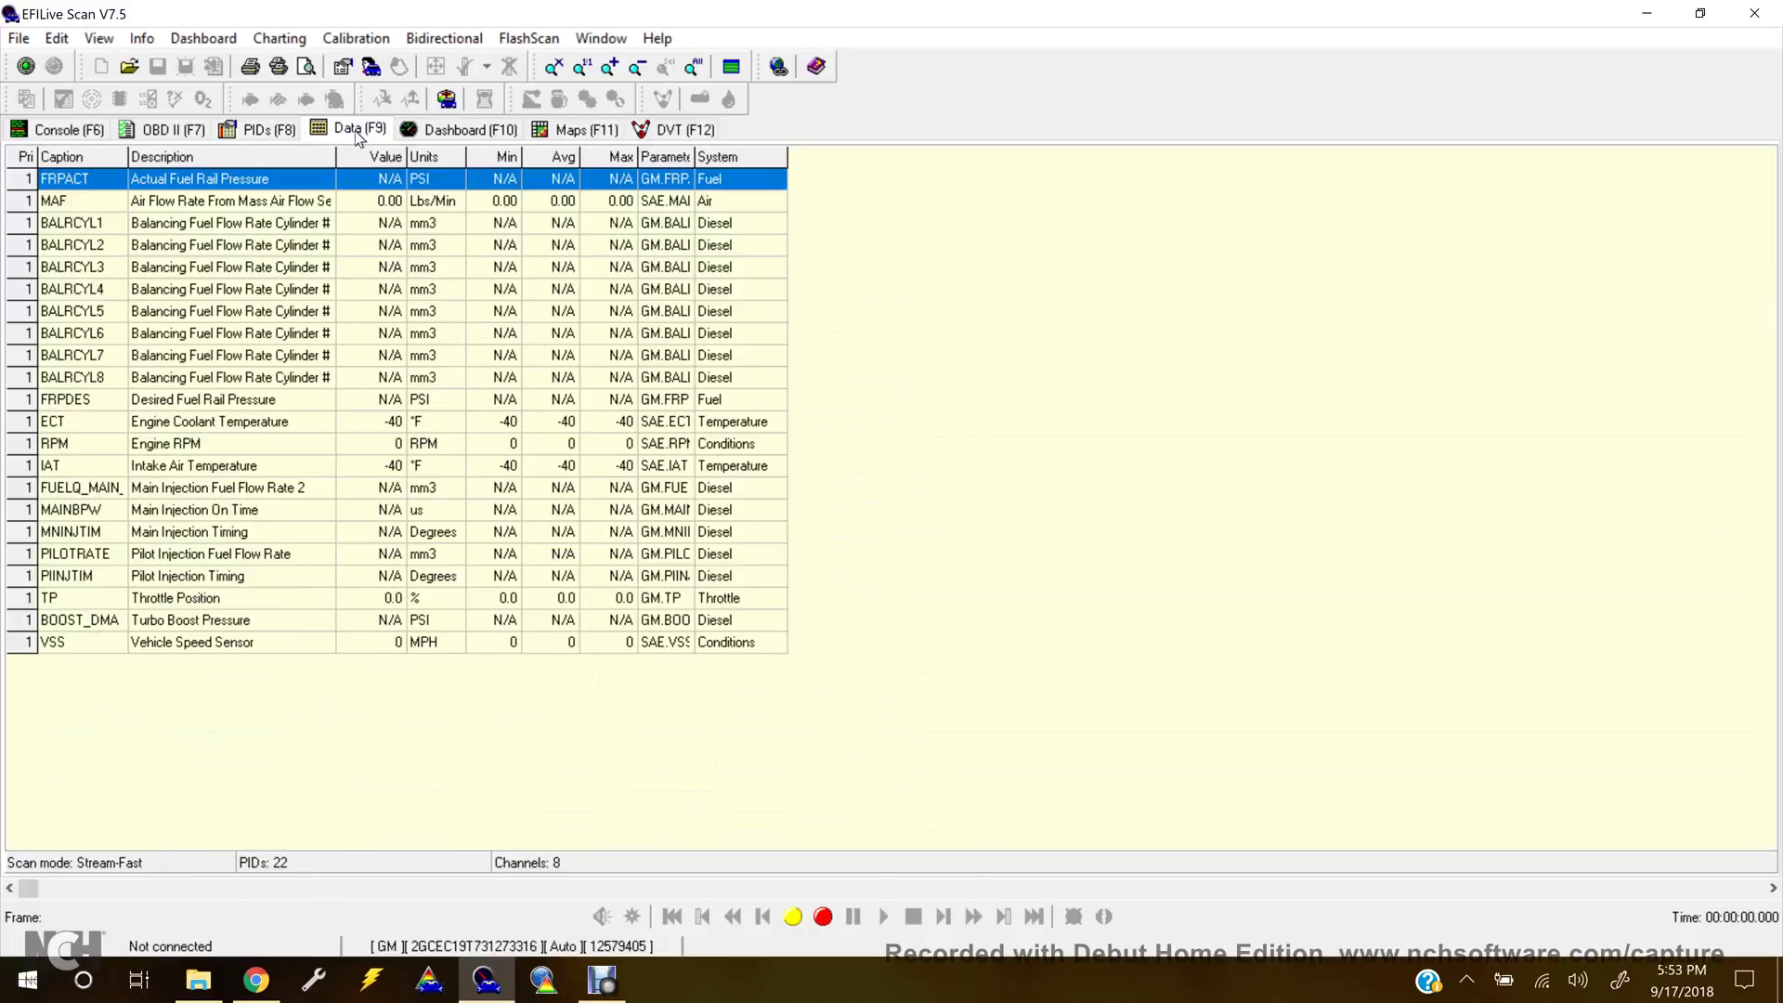
left_click(324, 223)
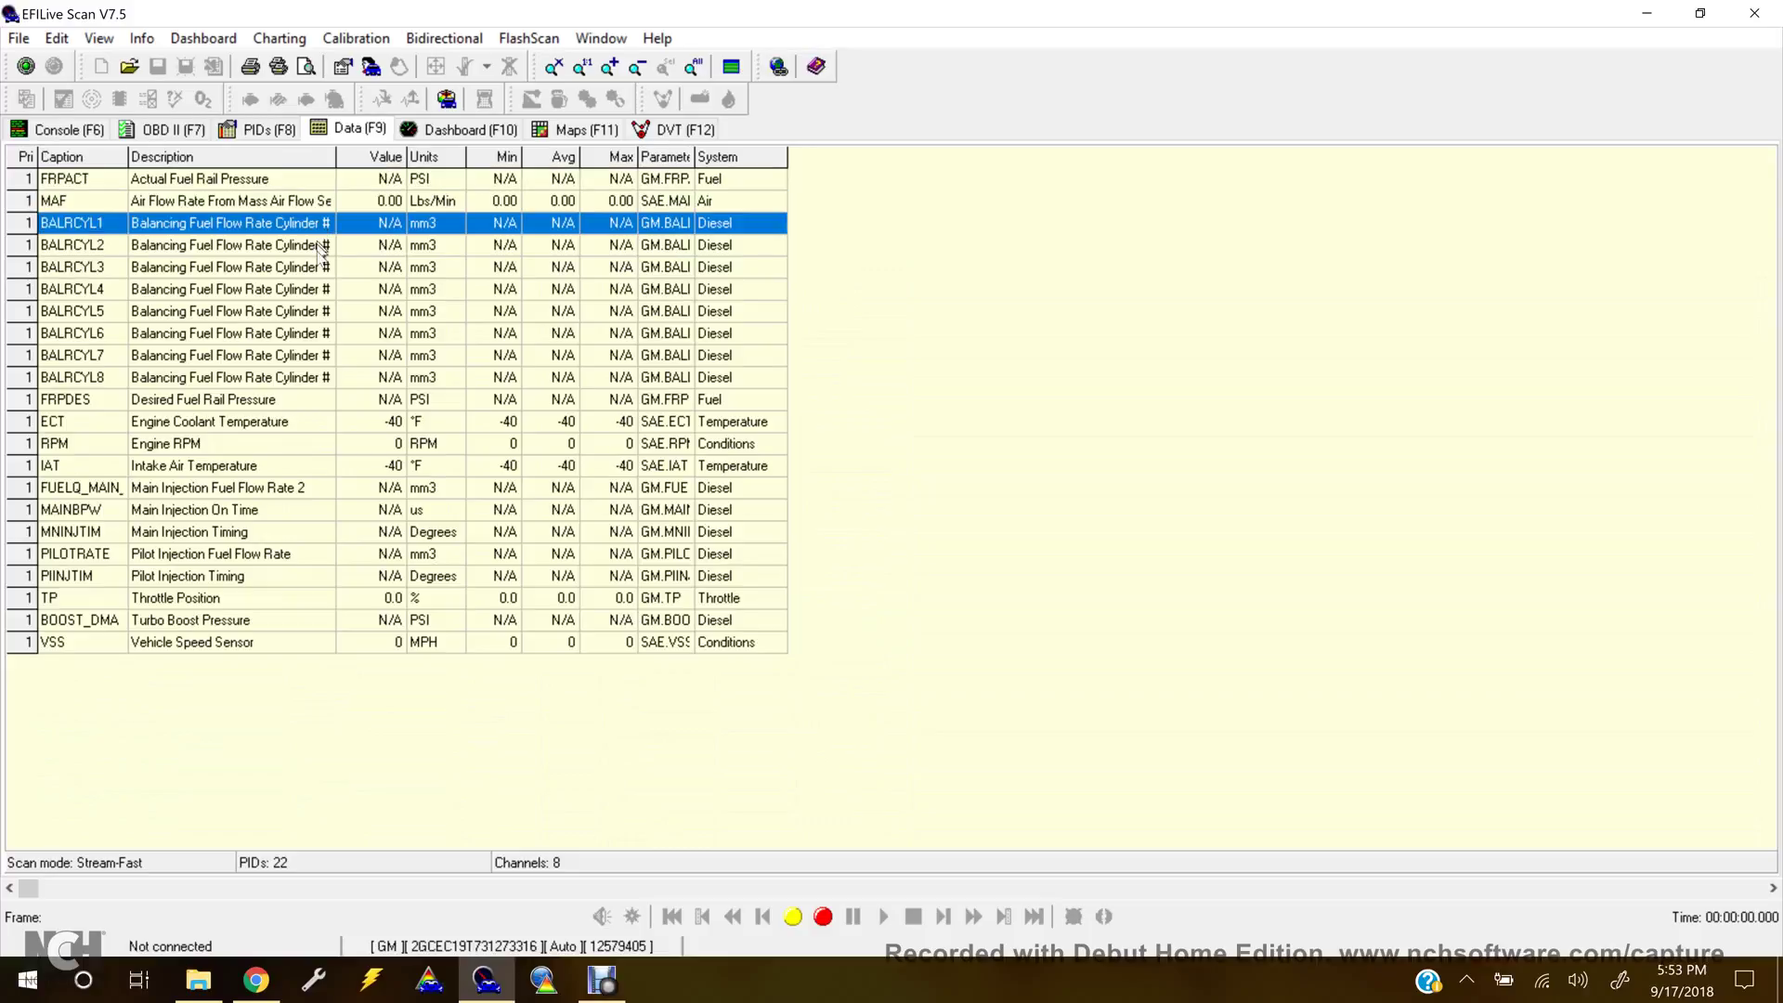
left_click(793, 918)
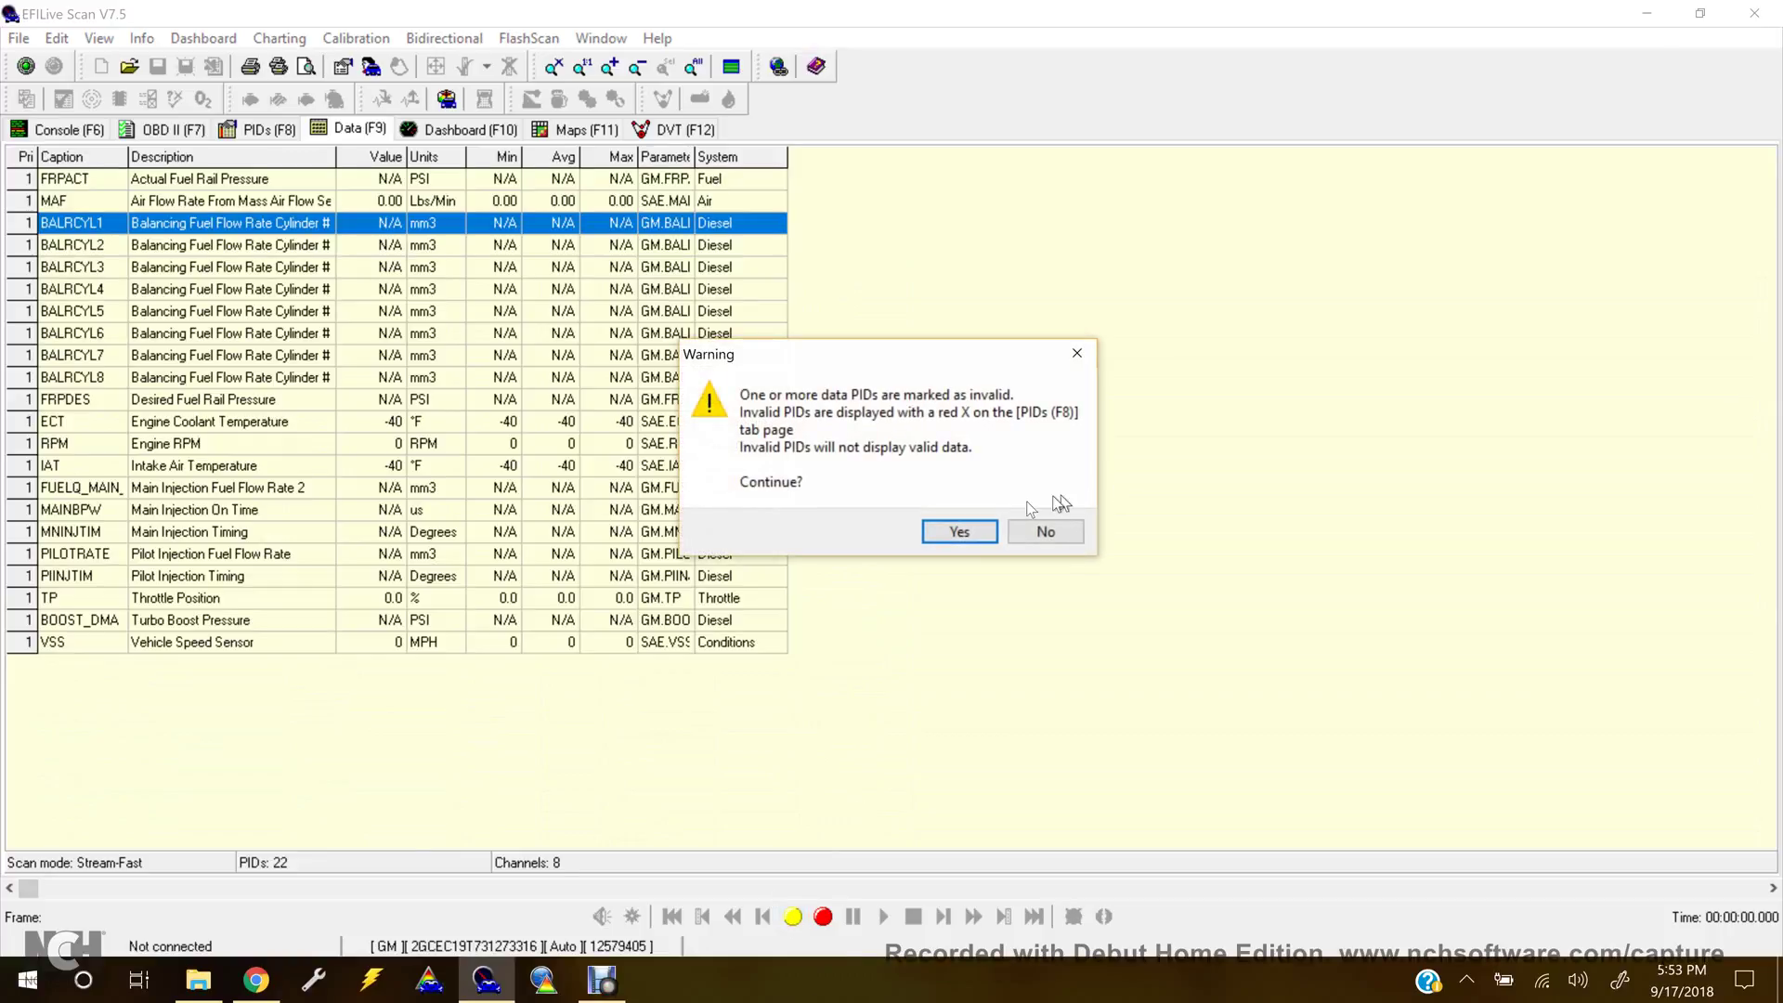
left_click(976, 532)
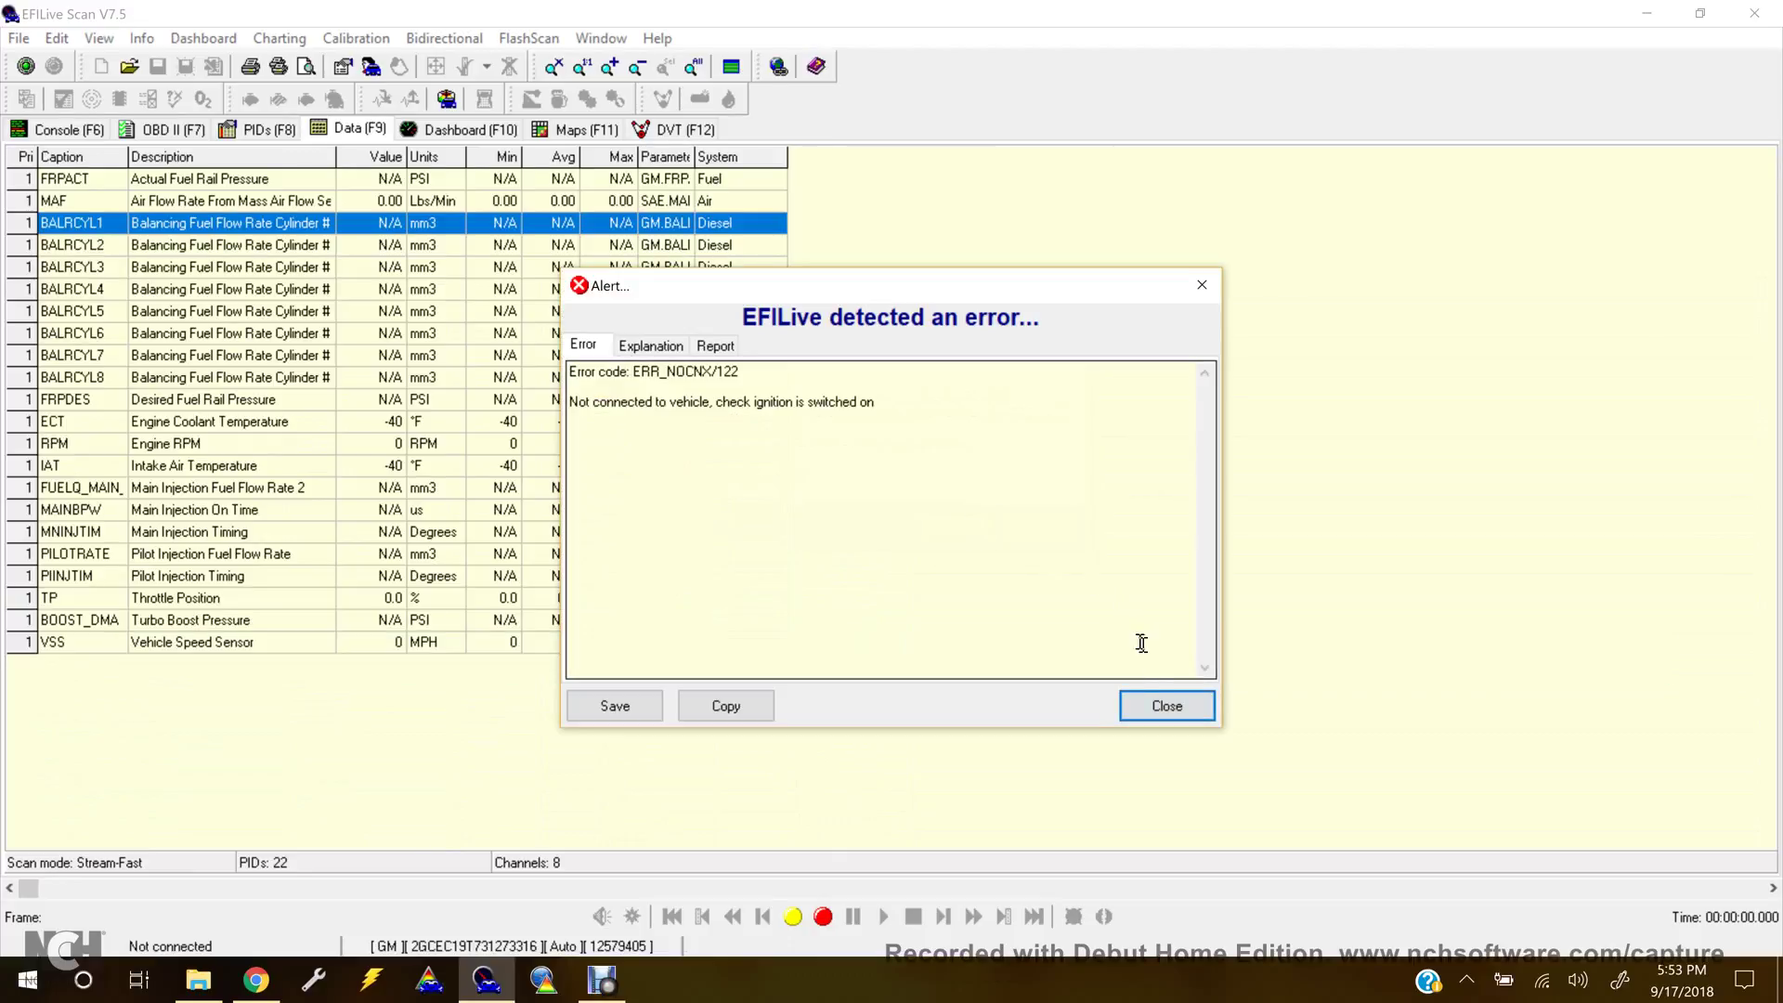
left_click(1161, 704)
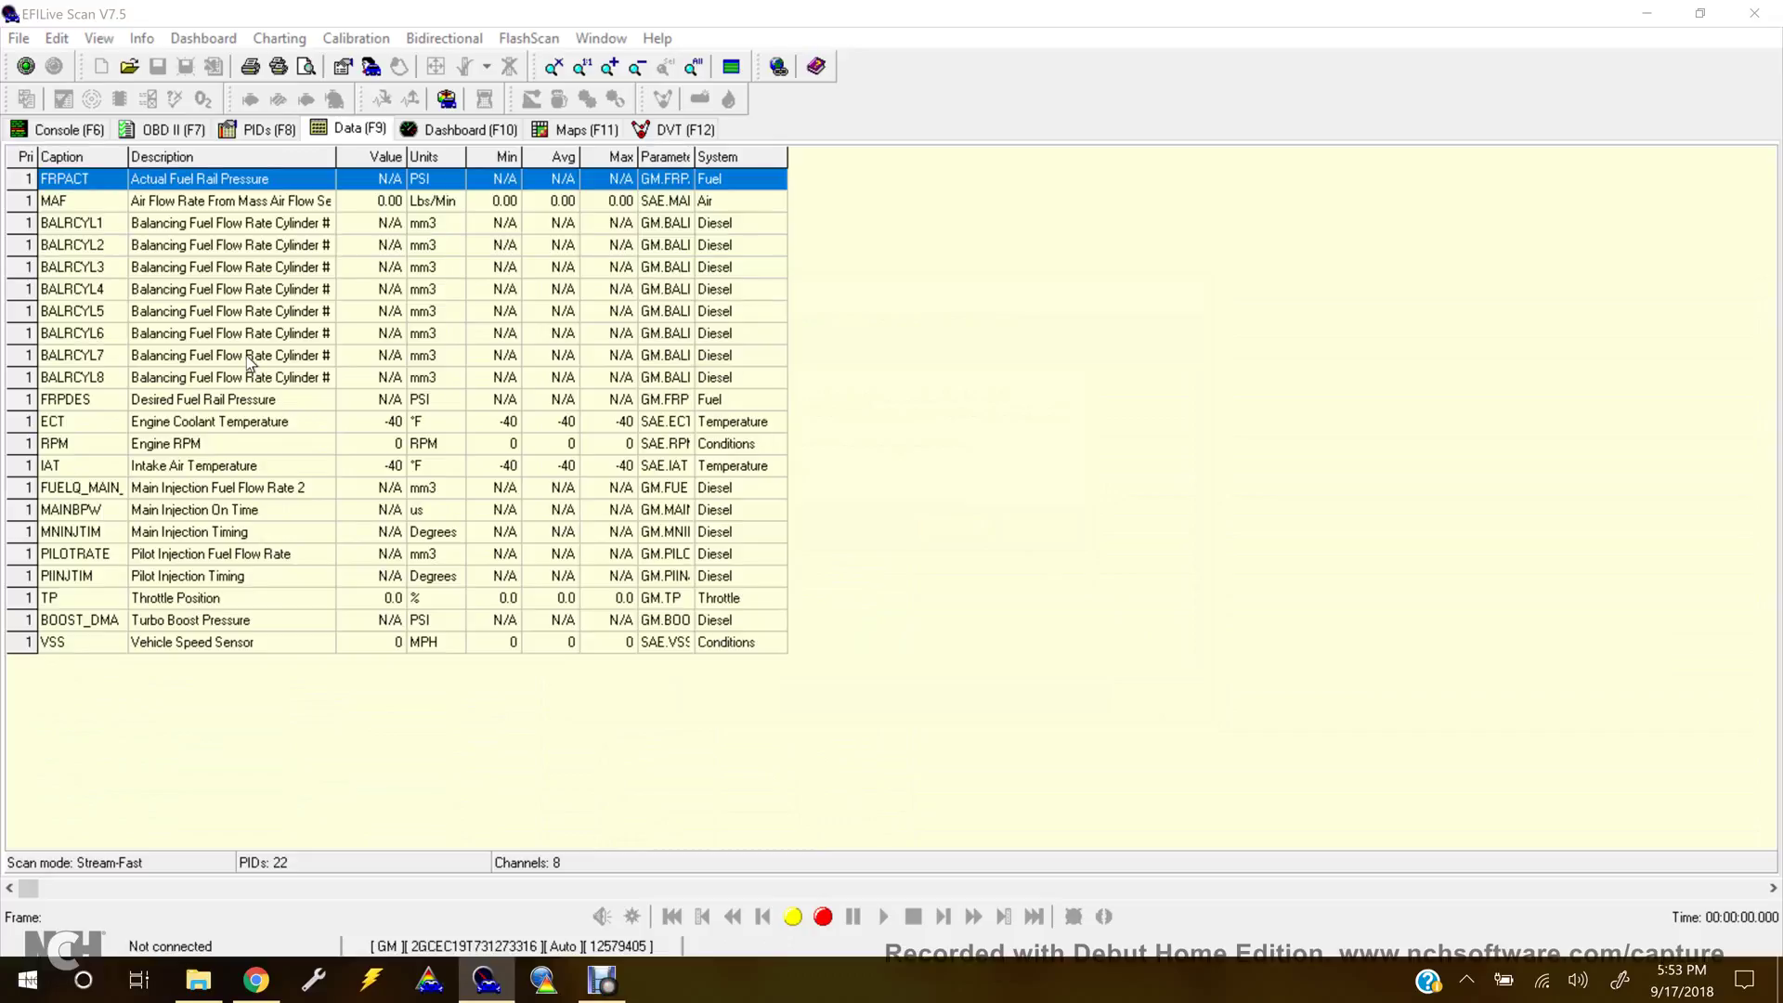
- Show the Dashboard page with the Dash-A Duramax gauge panel, briefly checking the Dash-C strip chart
left_click(432, 131)
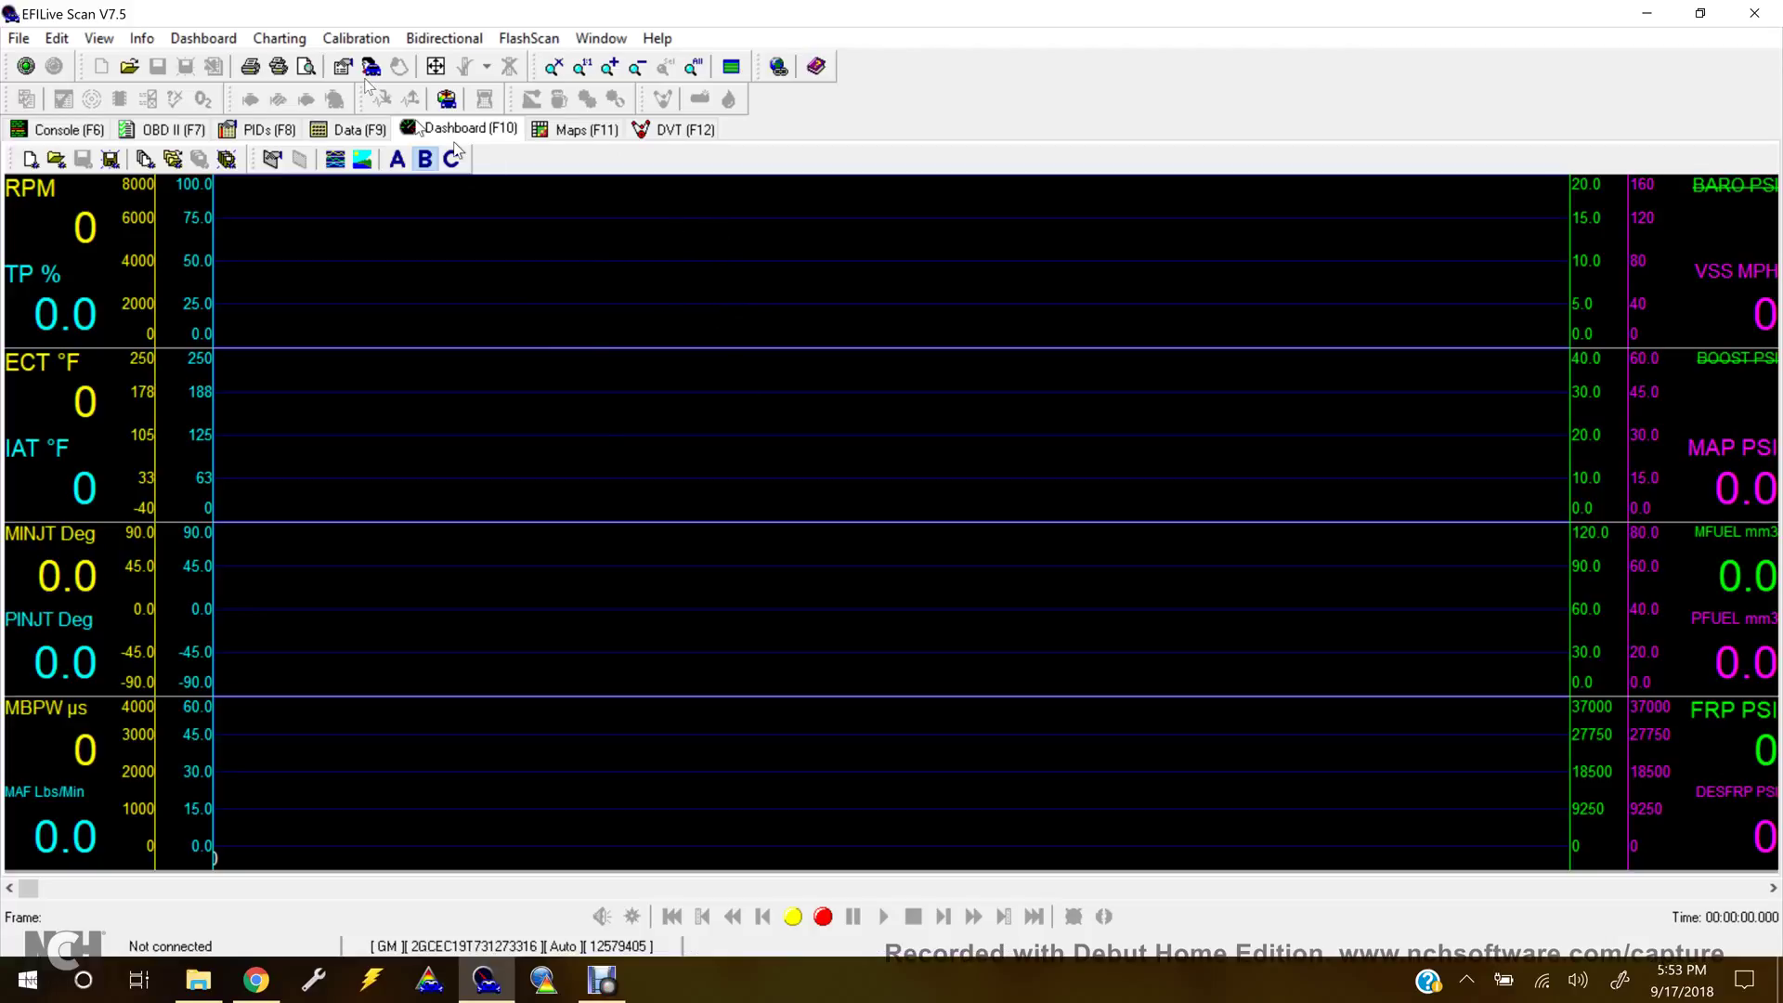
left_click(398, 159)
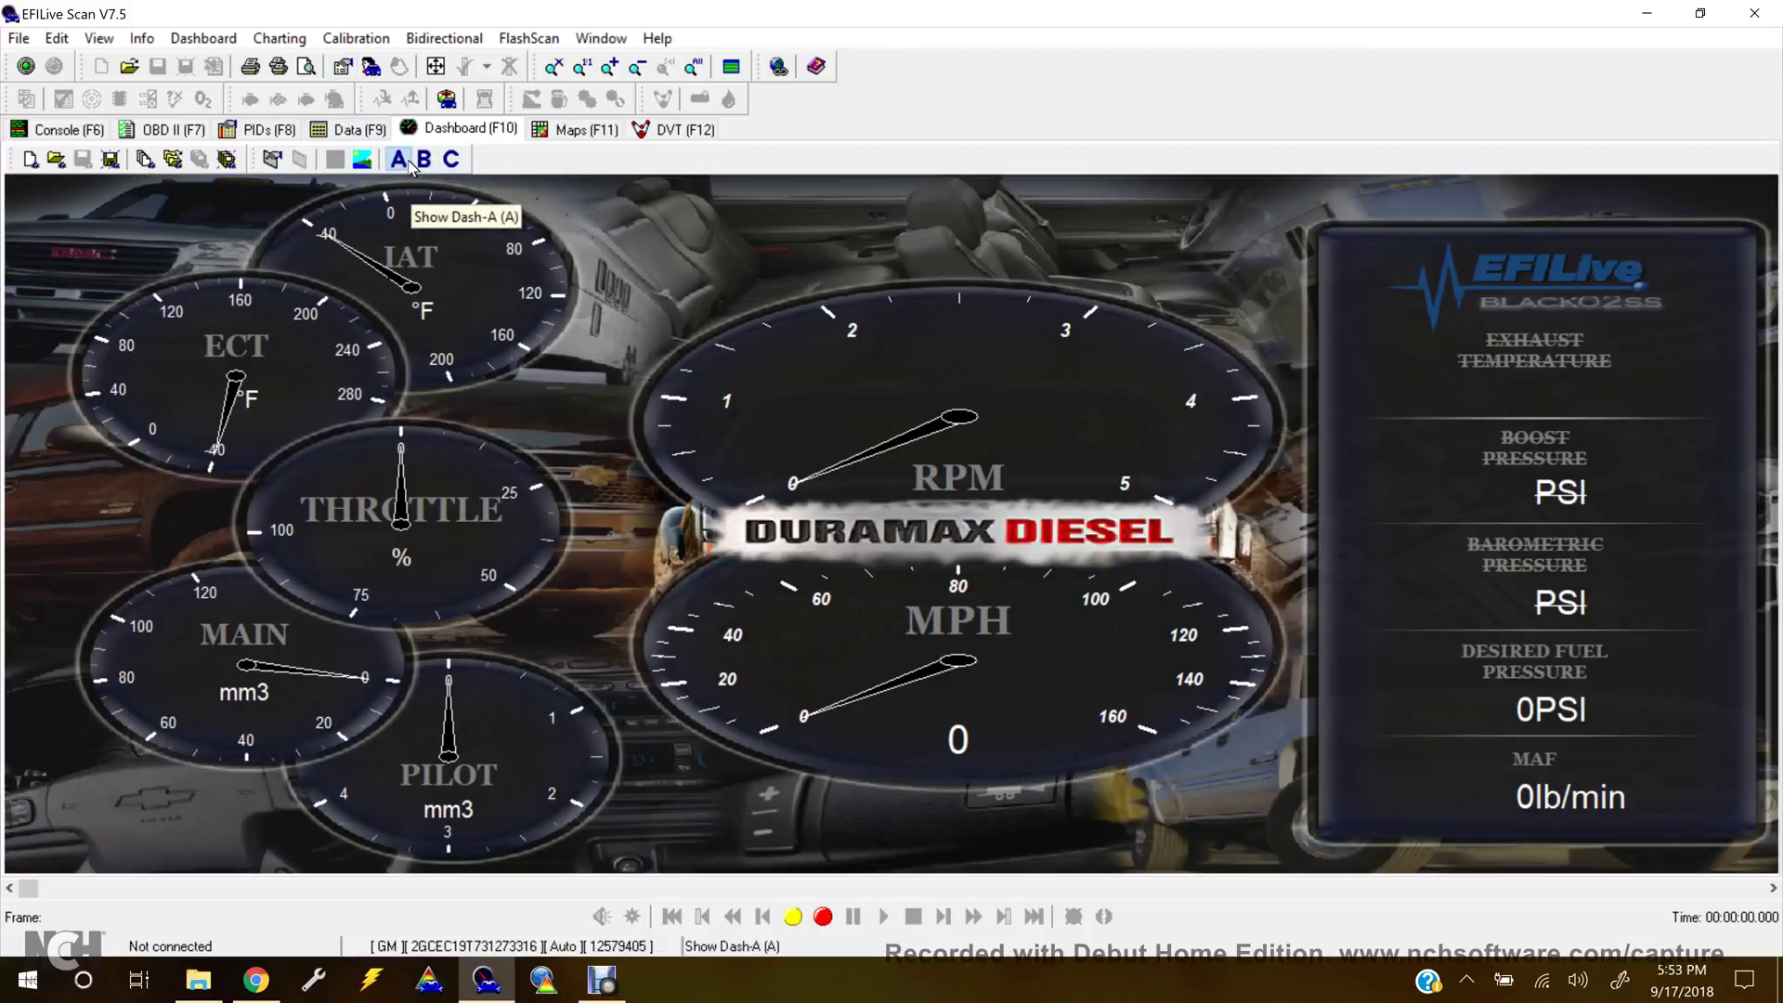
left_click(451, 163)
left_click(399, 160)
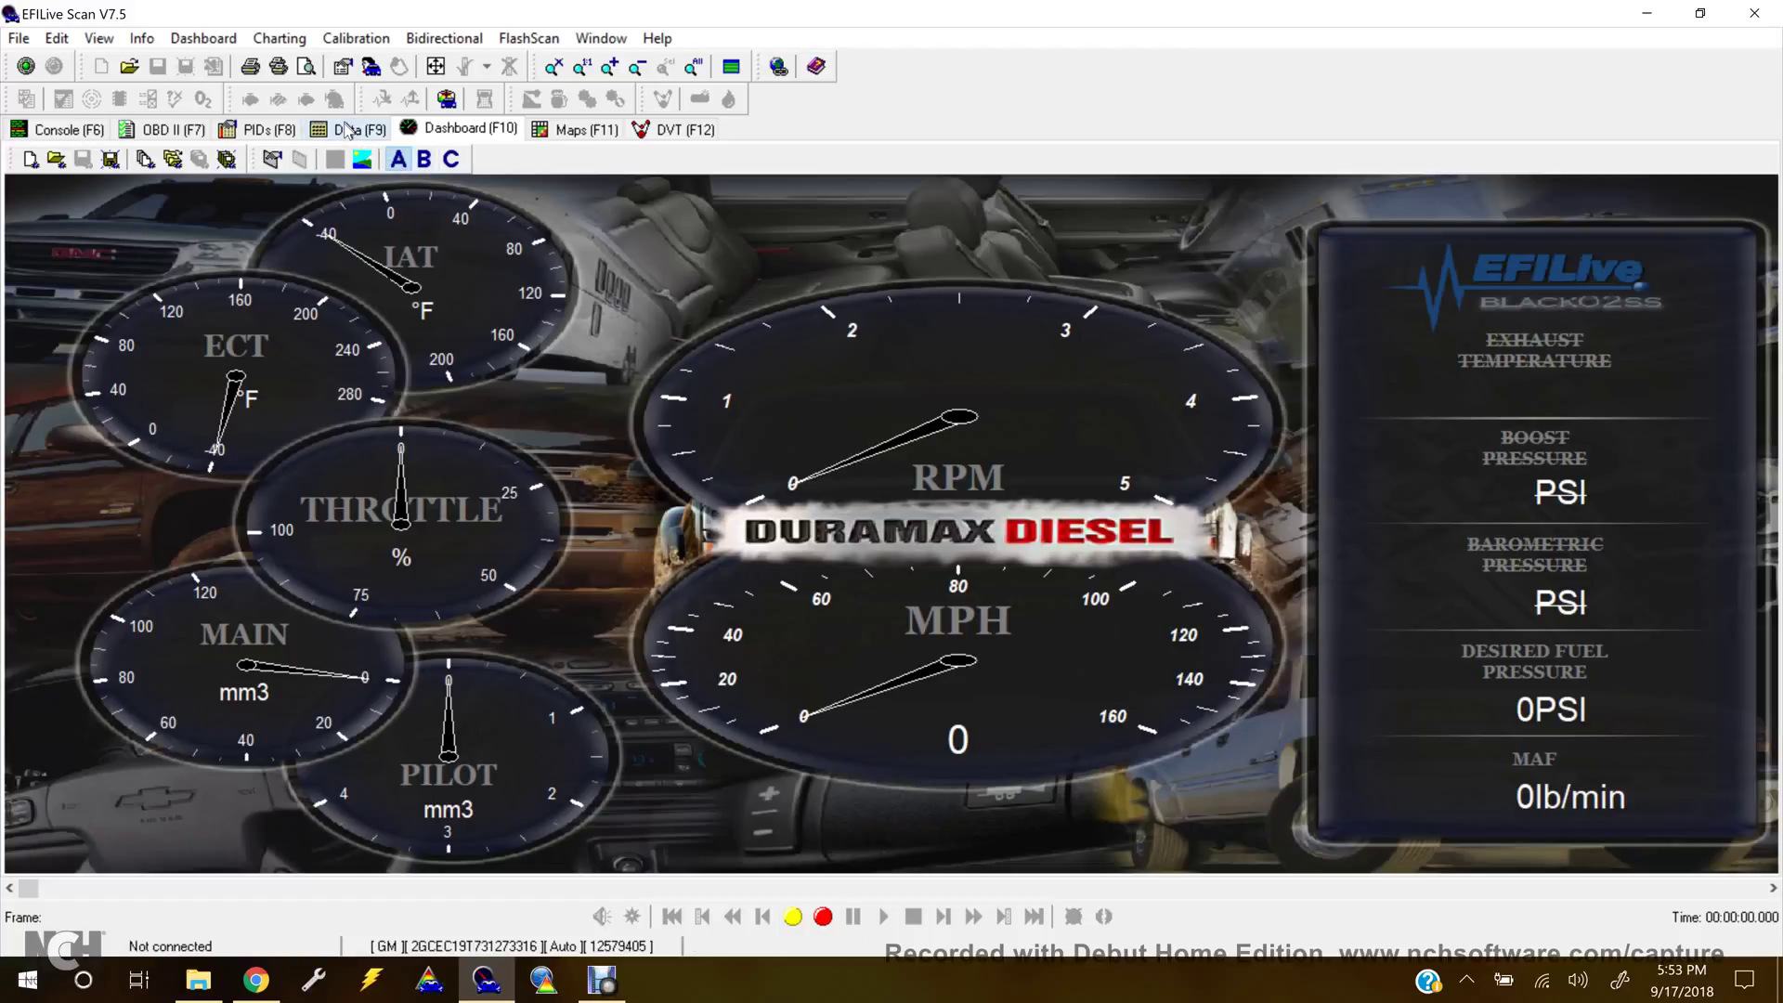
- In the data table, move through the BALRCYL rows and widen the Description column to show cylinders #1–#8, then return to the gauges
left_click(350, 133)
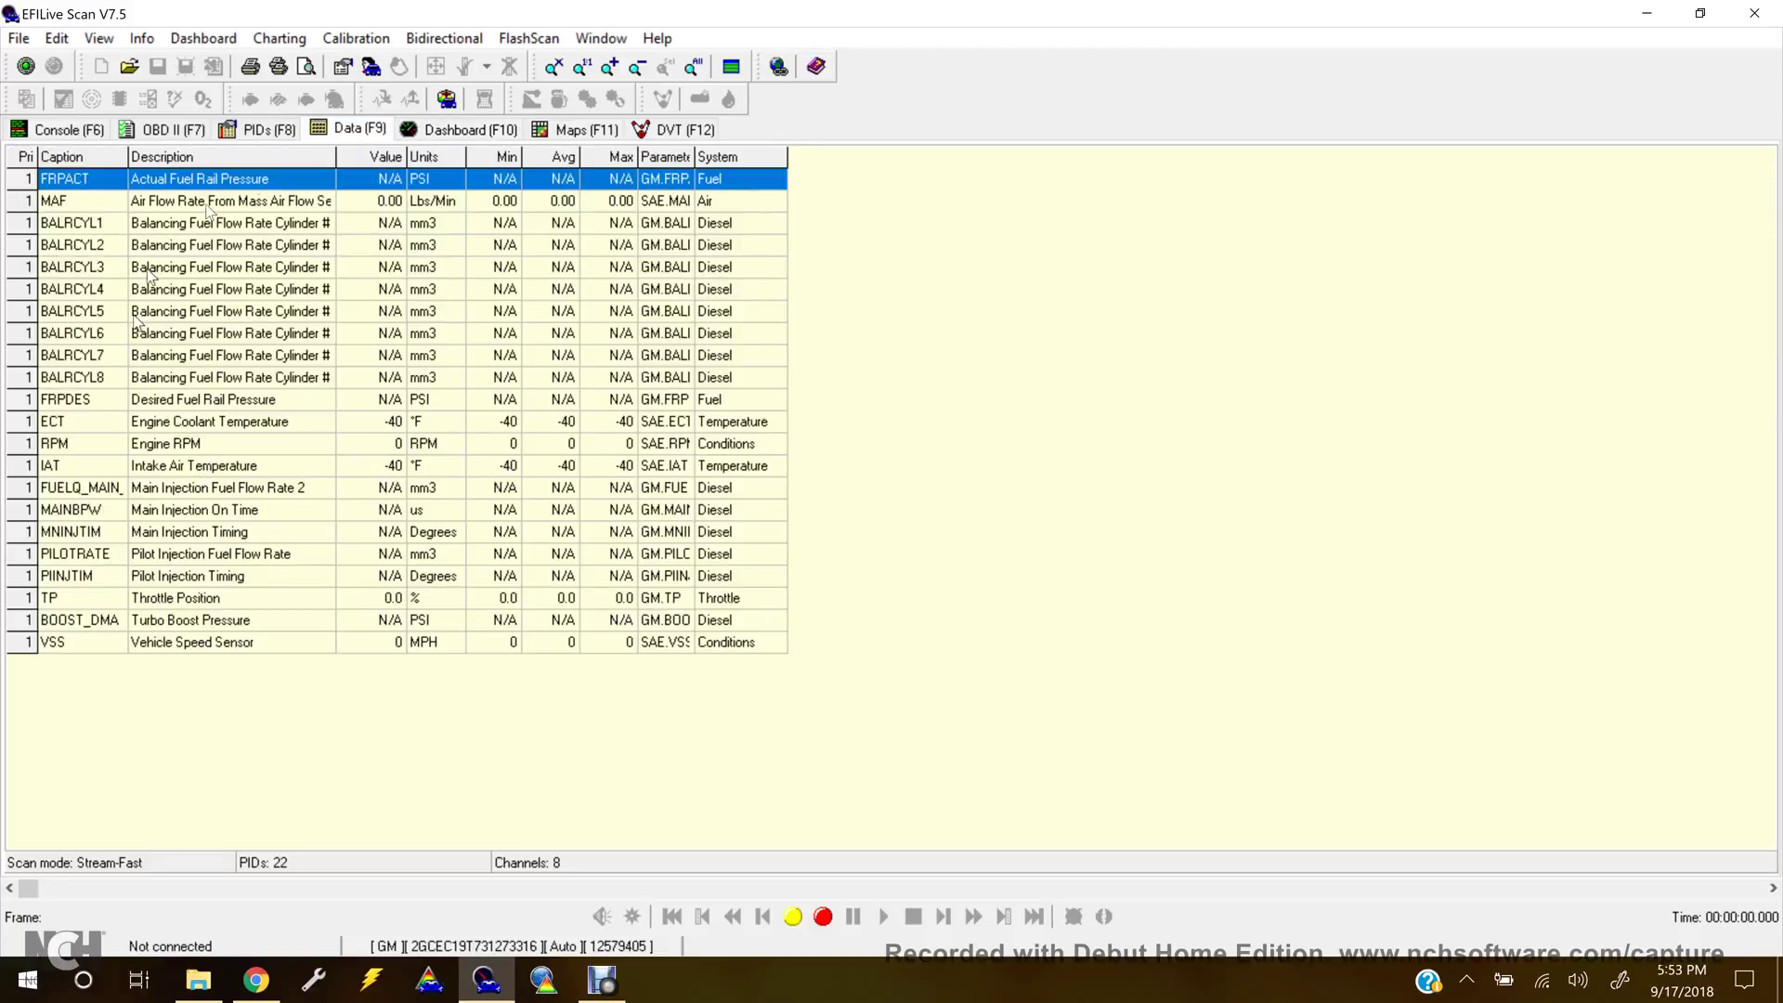
left_click(256, 232)
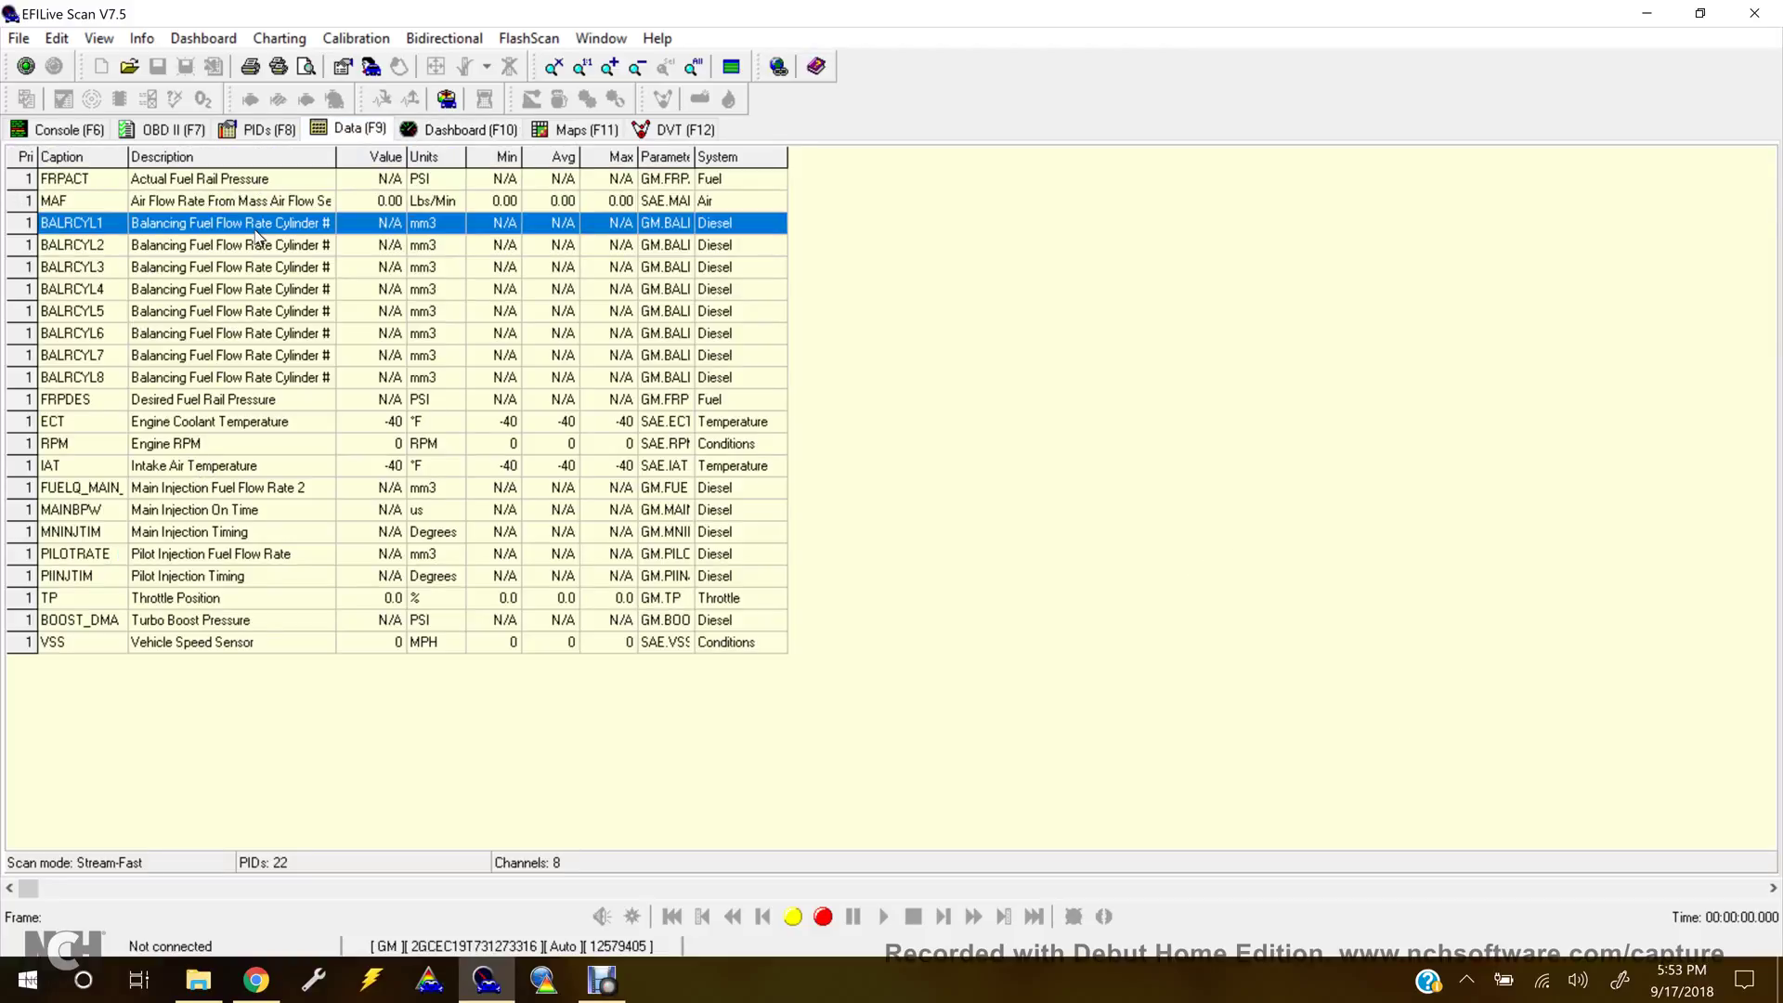
key("Down")
key("Down")
key("Down")
key("Down")
key("Down")
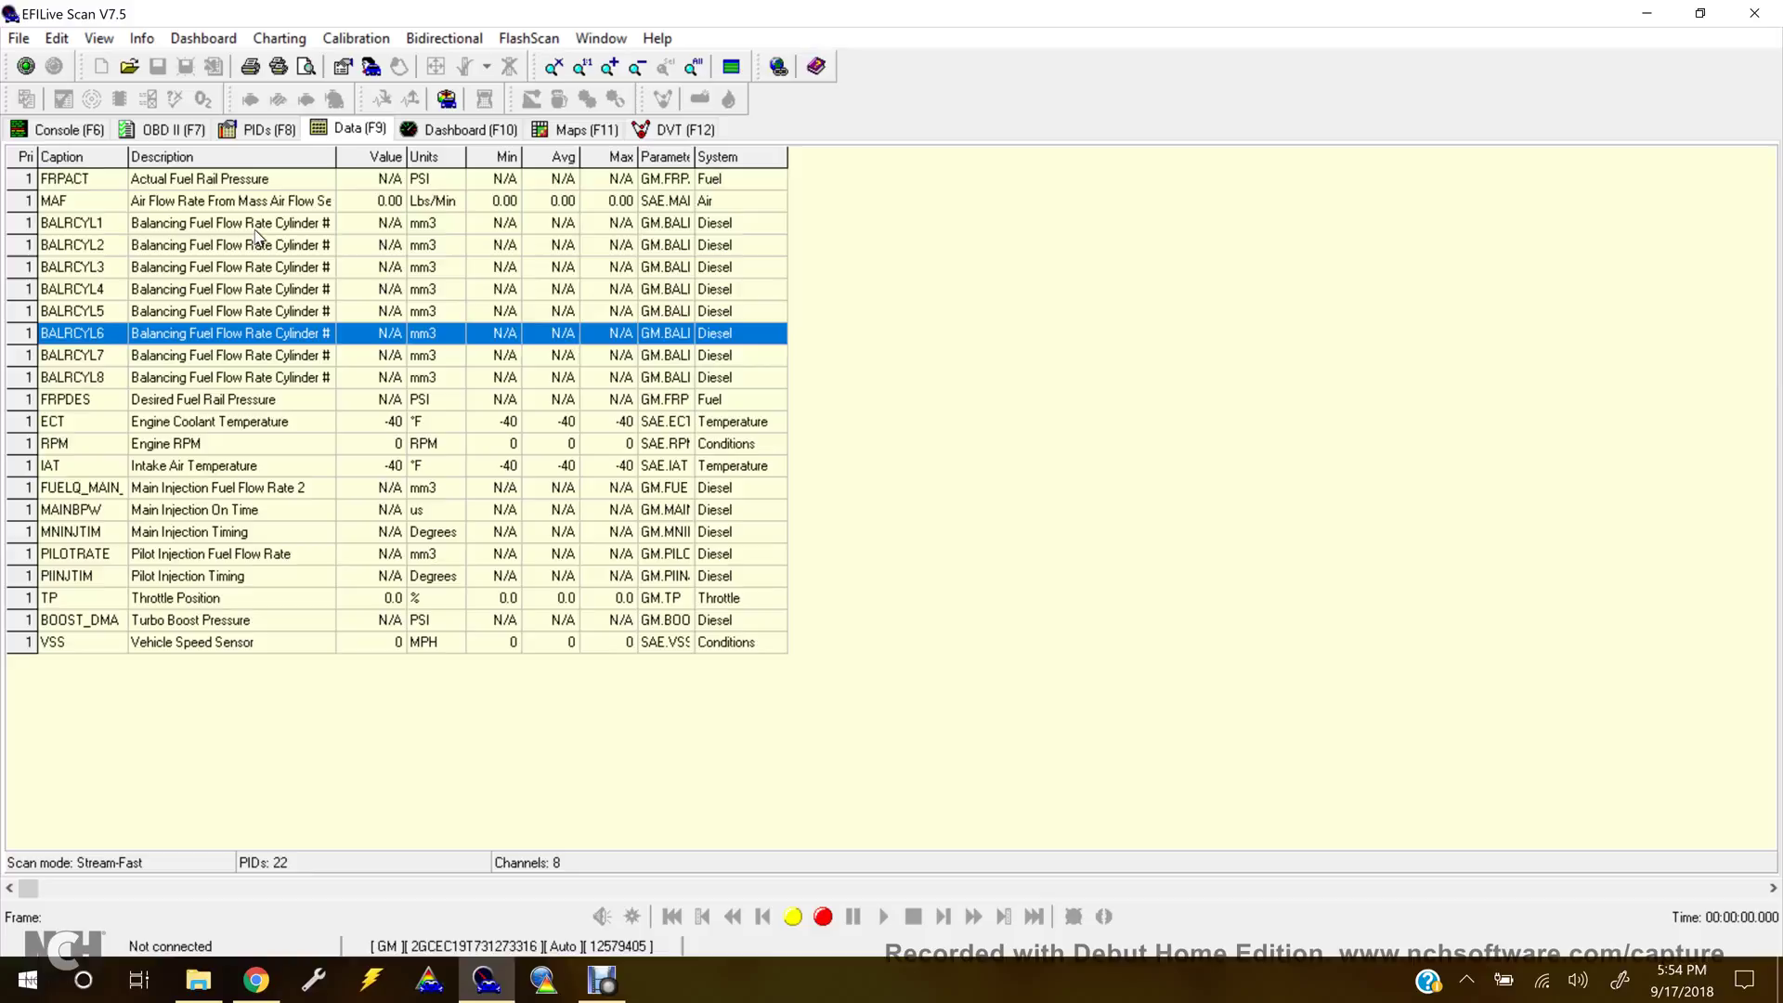
key("Down")
key("Down")
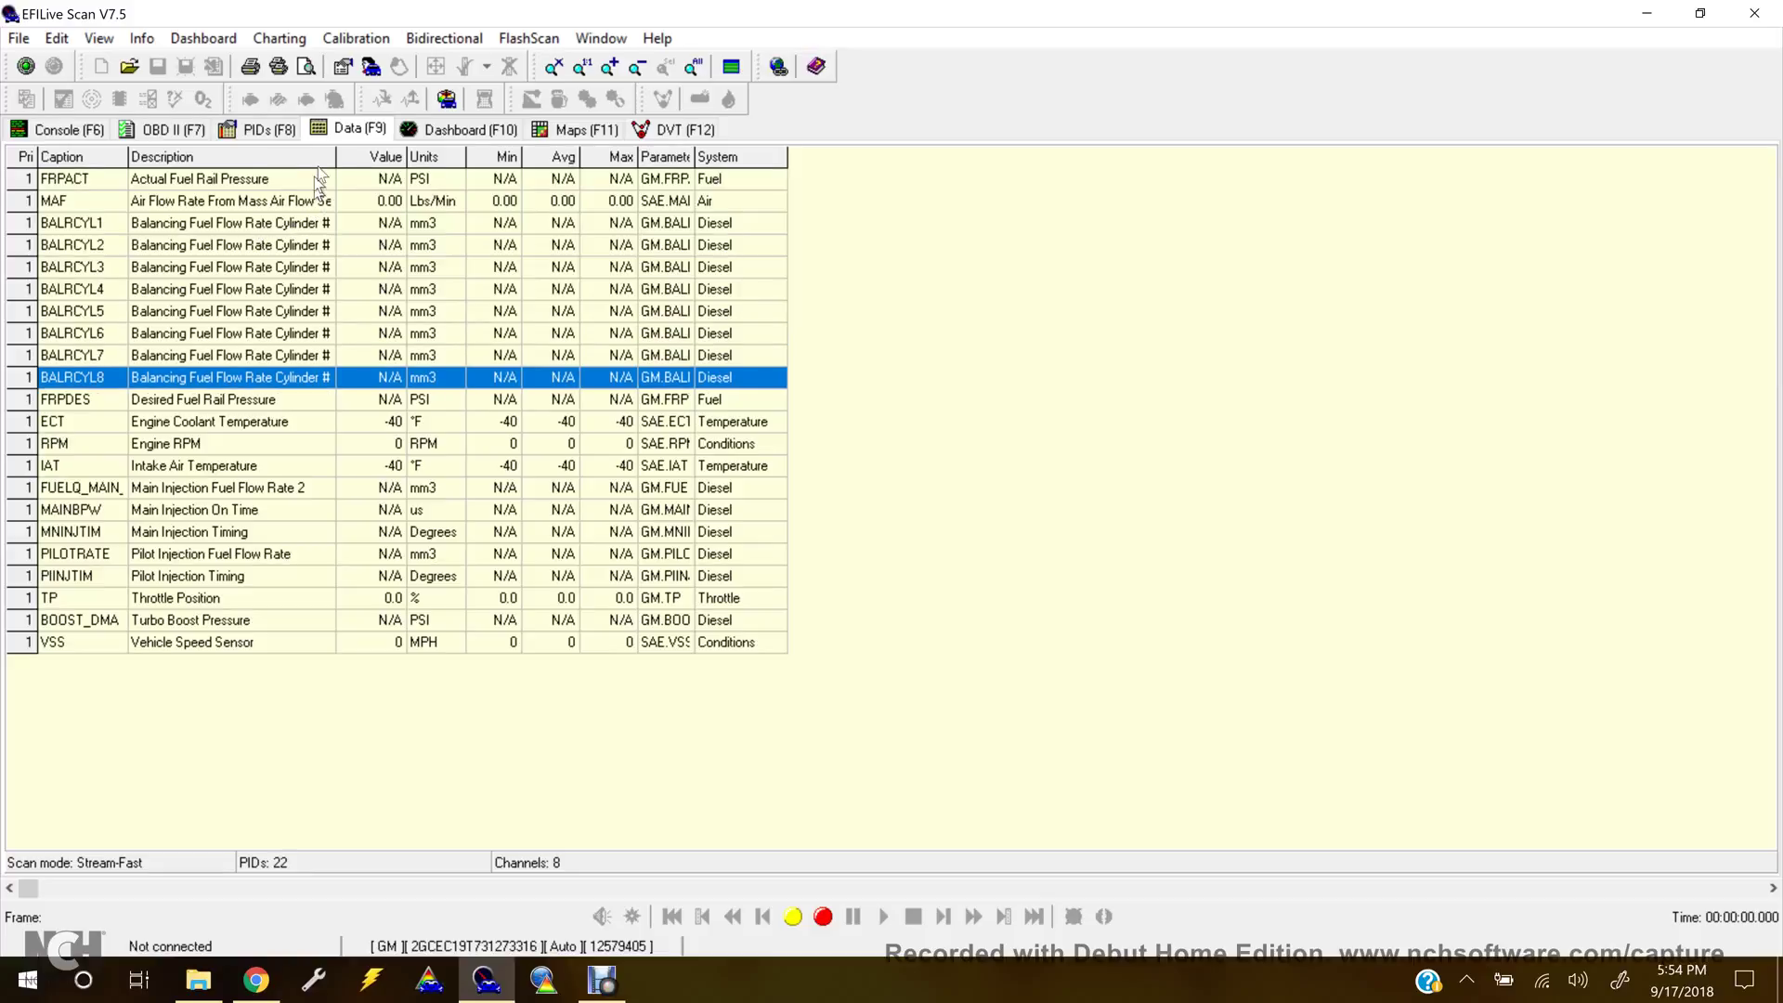
left_click_drag(333, 158, 357, 158)
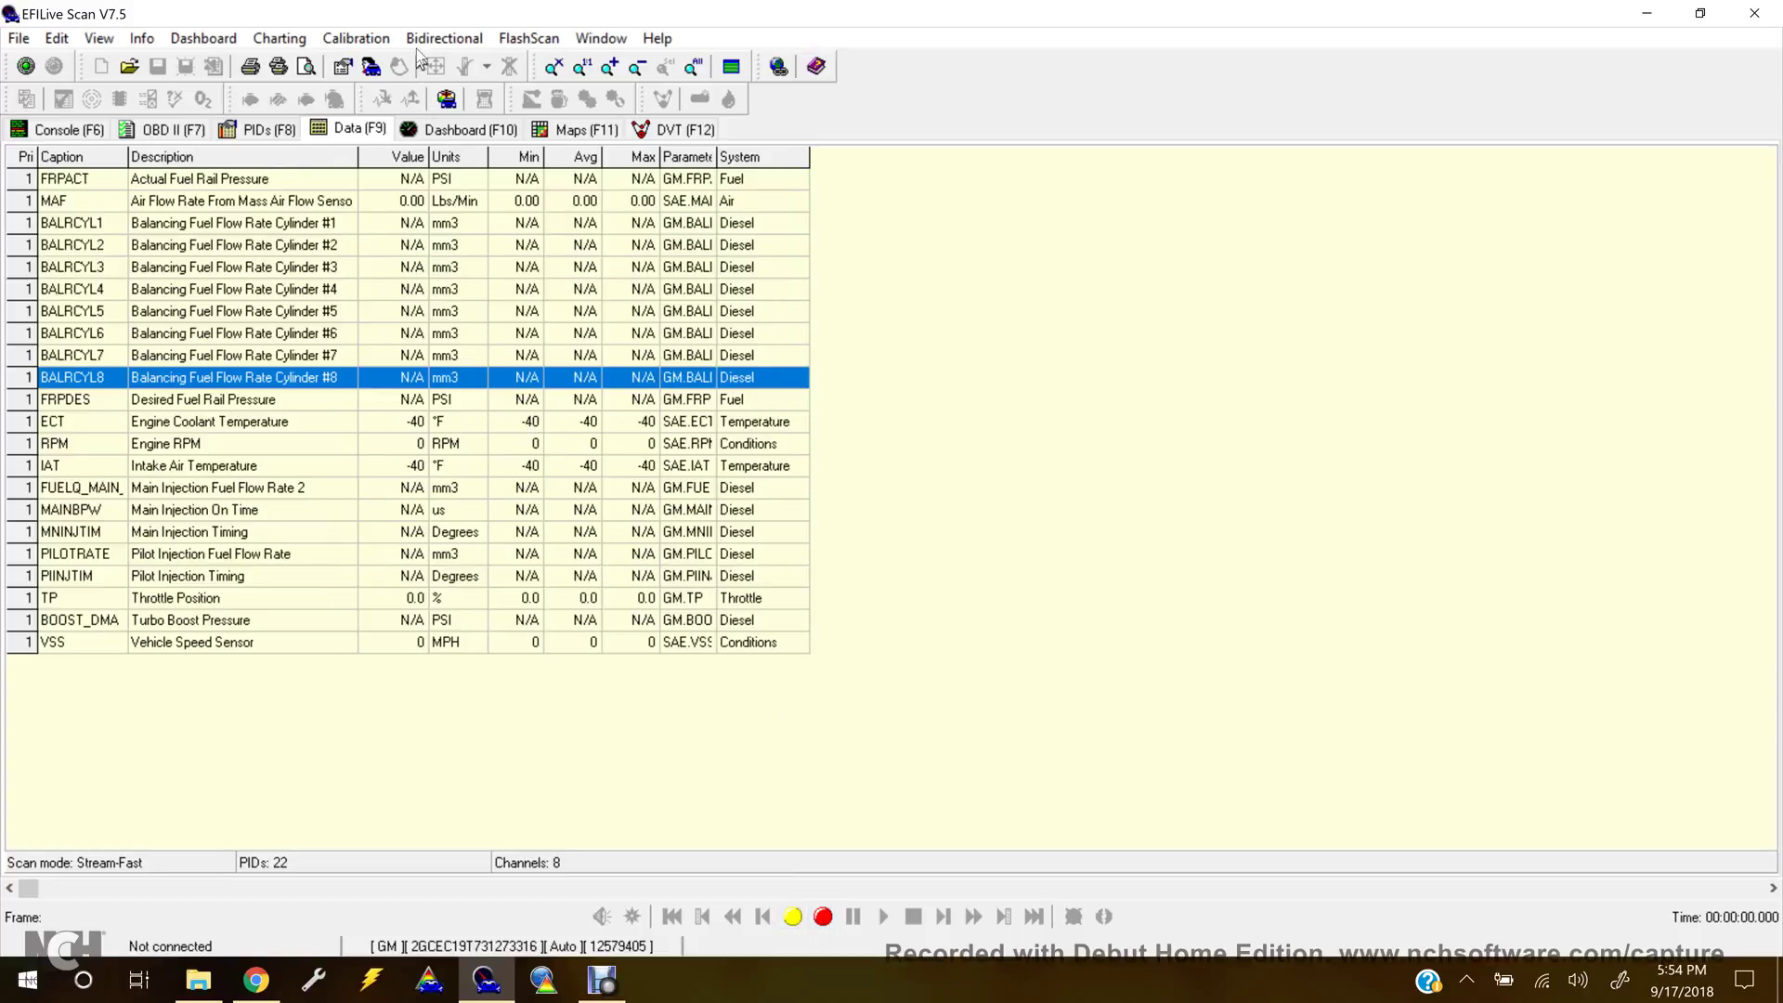
left_click(446, 130)
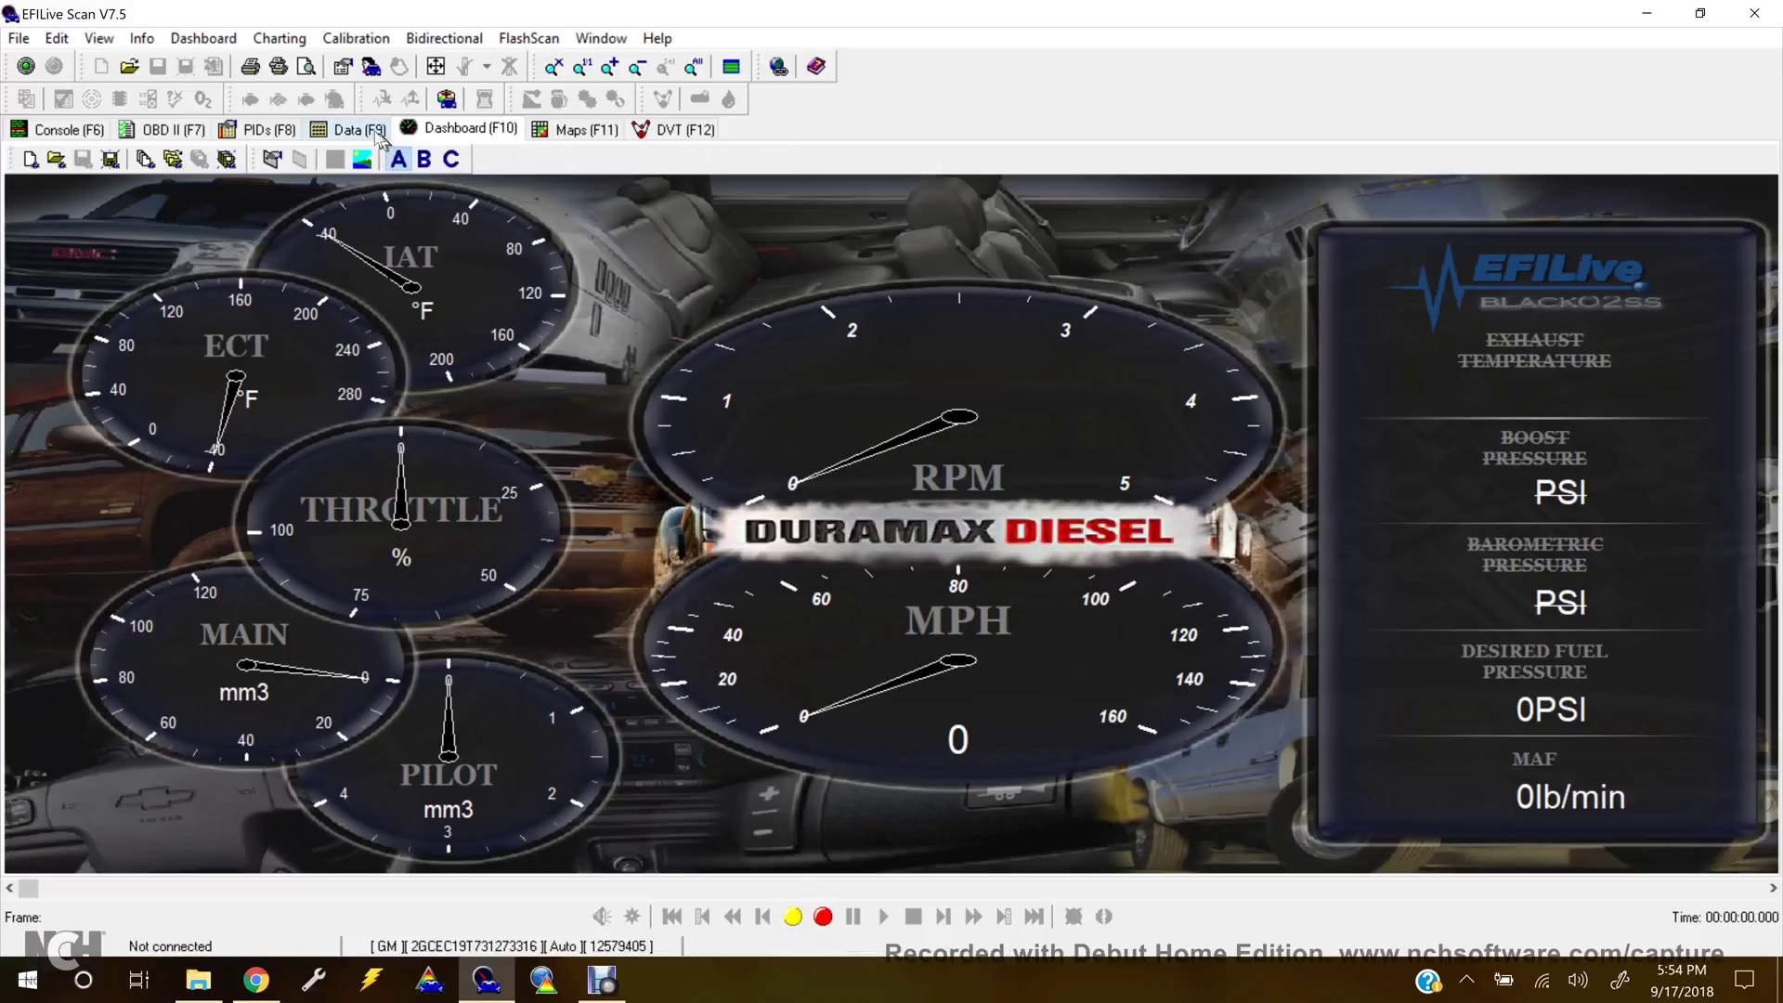
- On the Data page, select the BALRCYL2, BALRCYL4 and BALRCYL5 balancing rows in turn
left_click(370, 133)
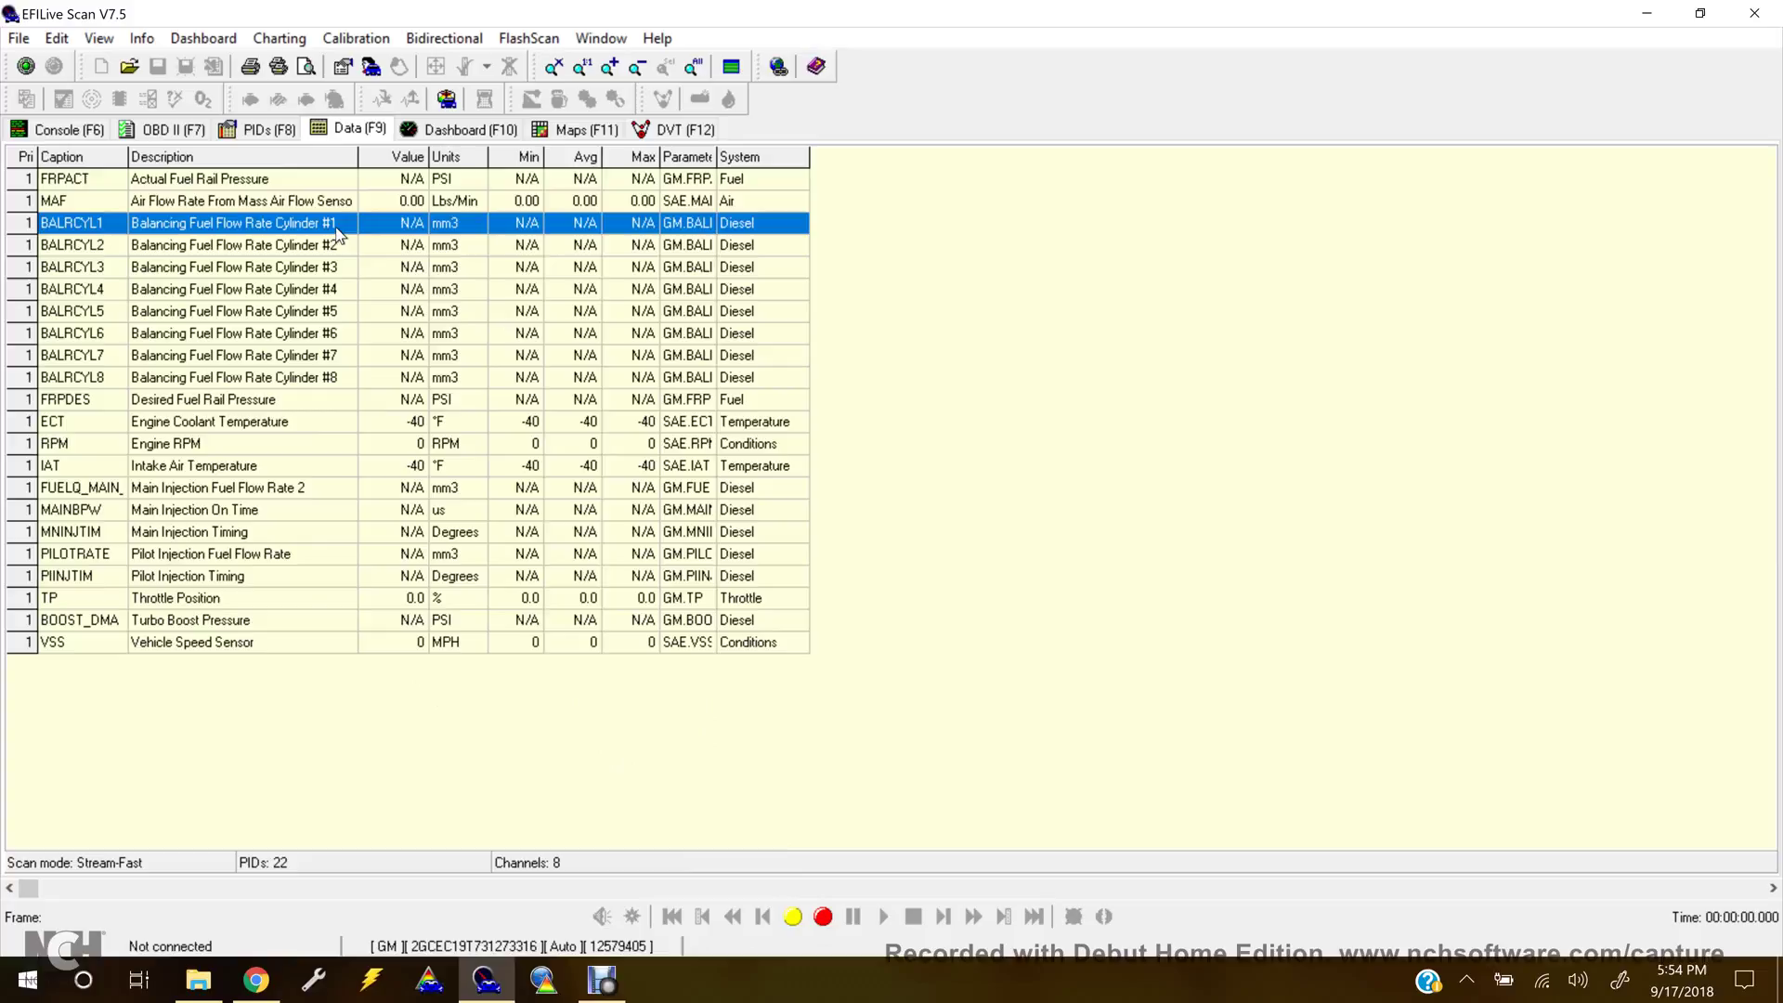
left_click(340, 252)
left_click(333, 290)
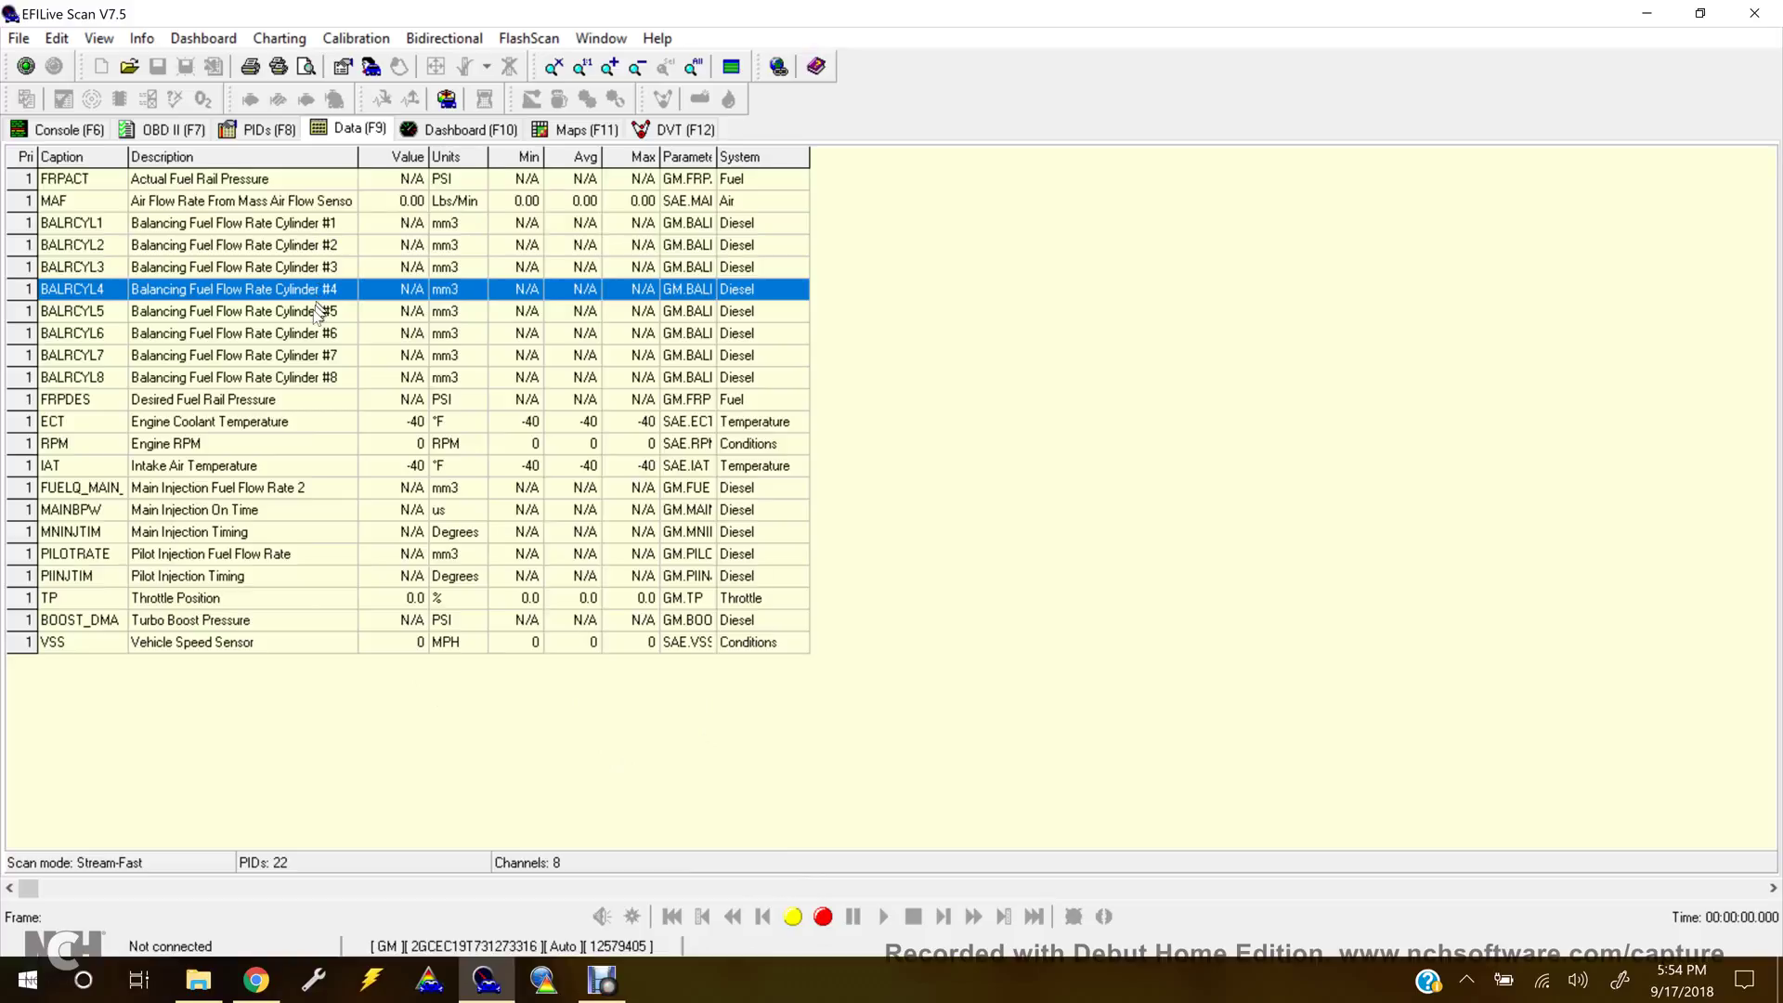
left_click(317, 315)
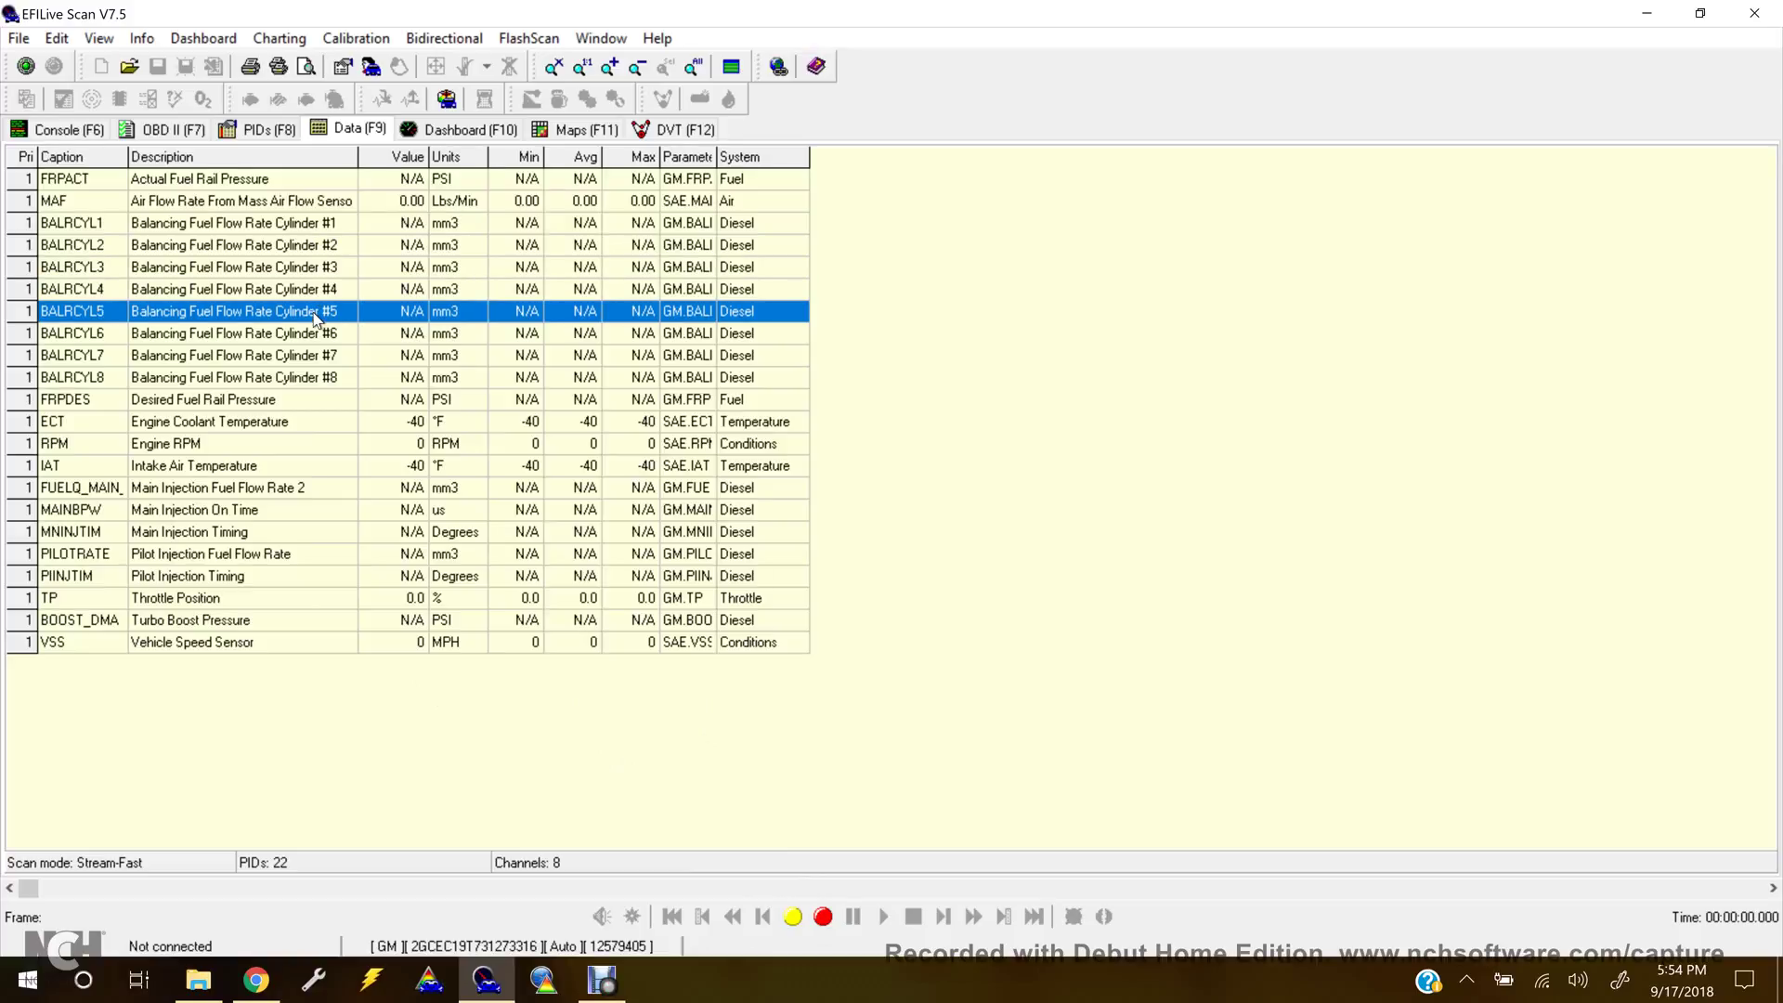